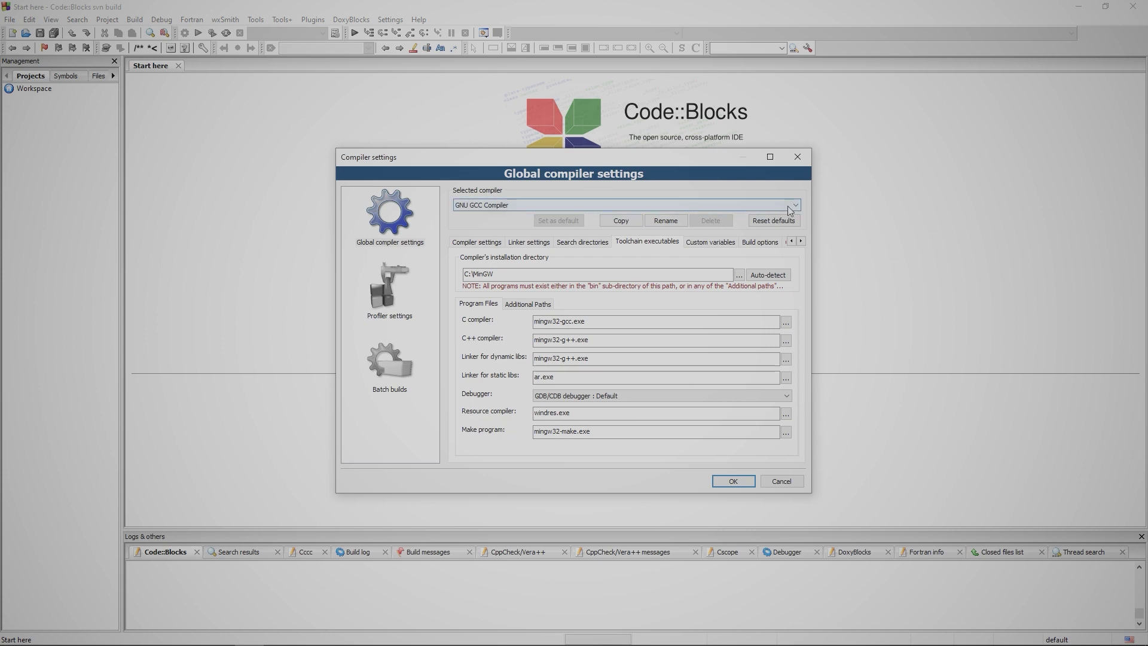
- Expand the Selected compiler dropdown in Code::Blocks global compiler settings to list compilers
left_click(796, 206)
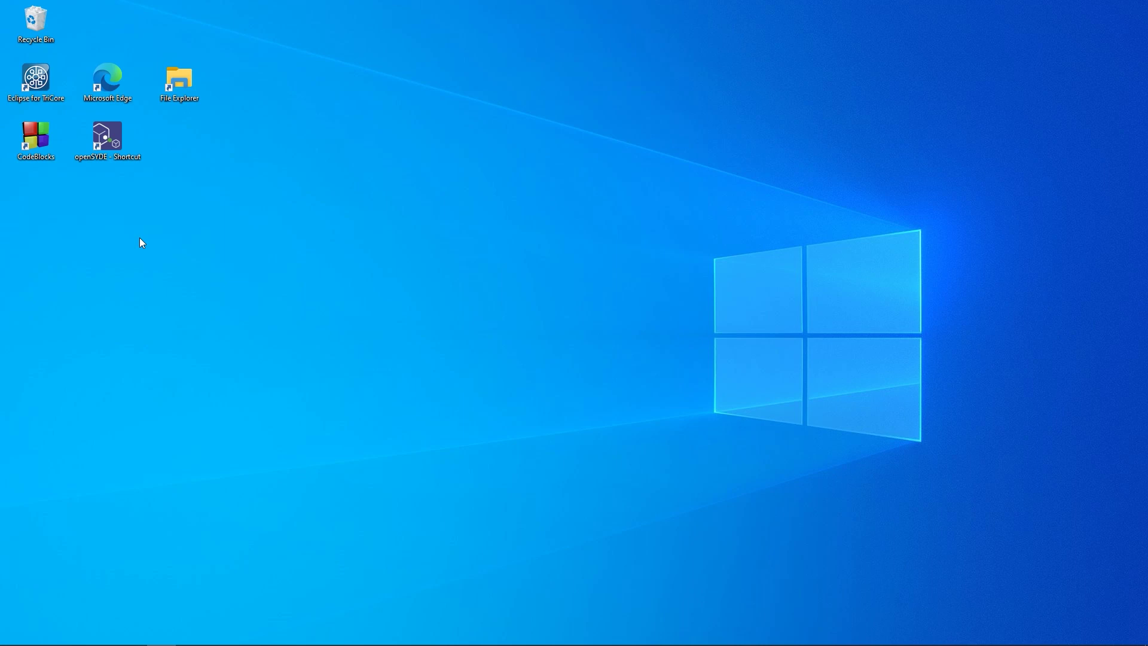
- In Edge, go from the PEAK-System home page to the PCAN-USB product page
double_click(102, 86)
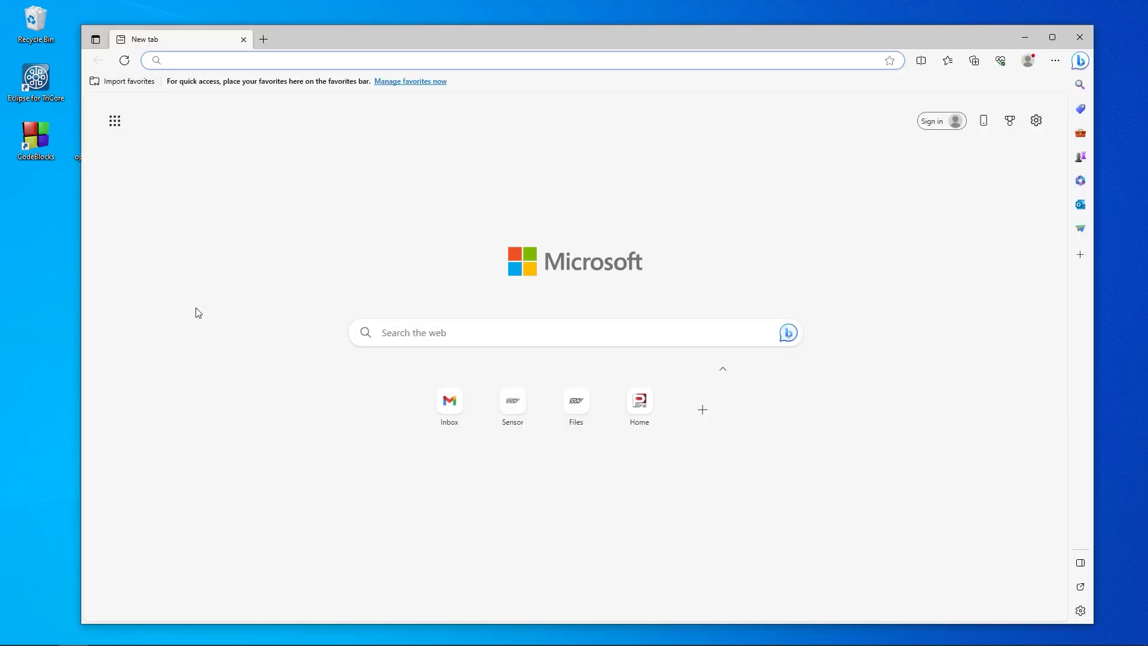
left_click(638, 410)
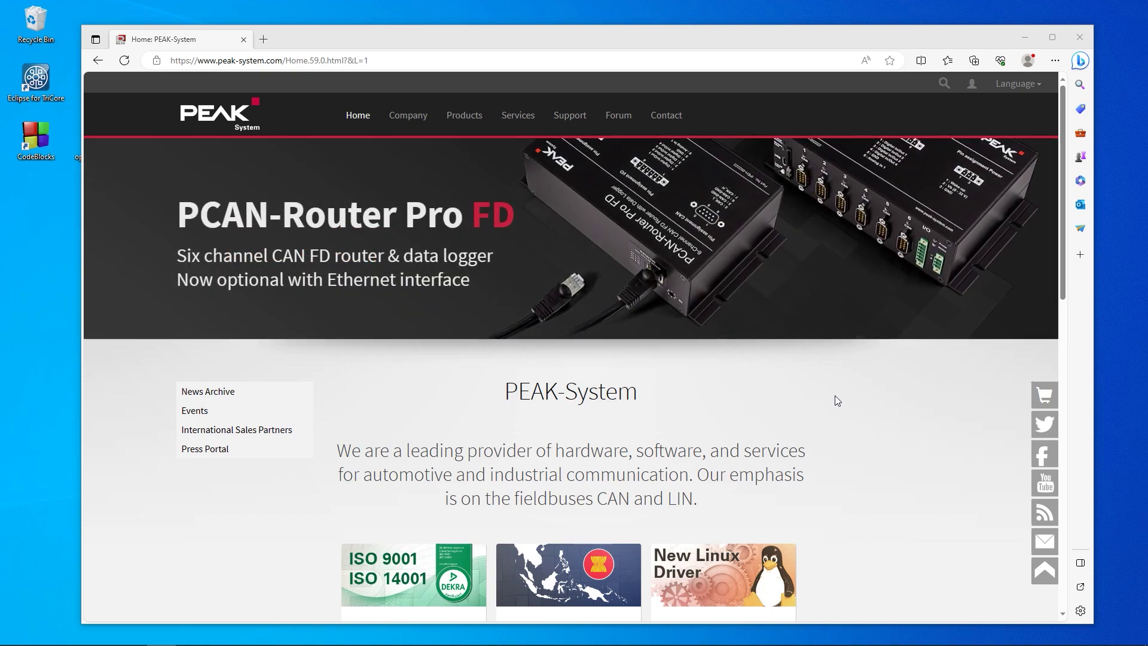
left_click(462, 117)
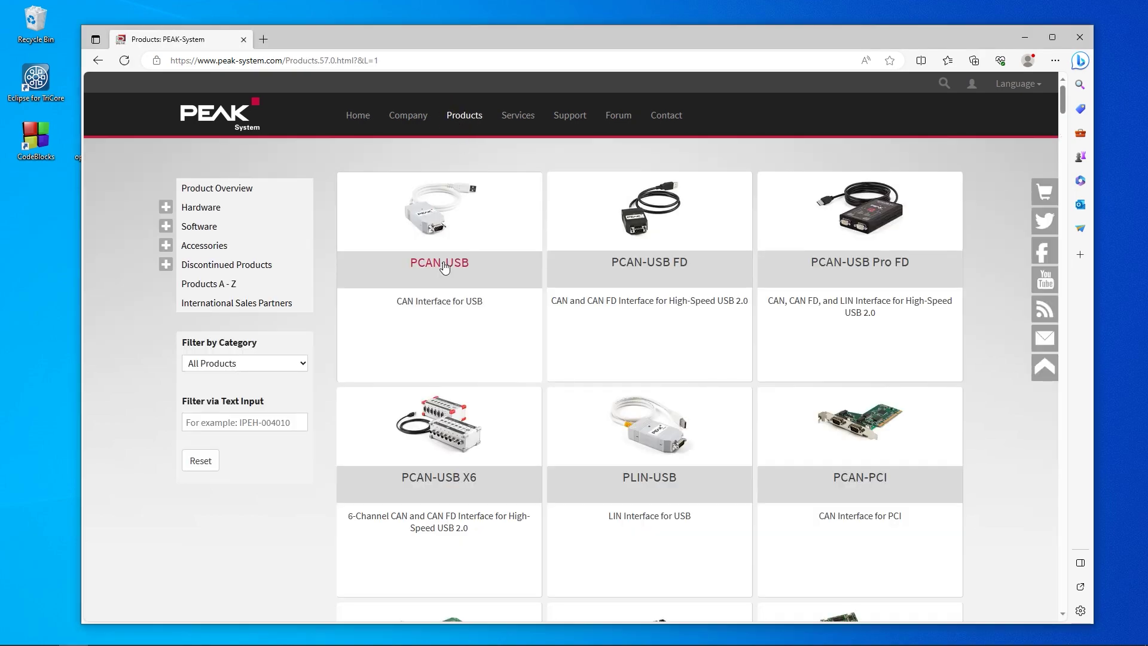
left_click(443, 267)
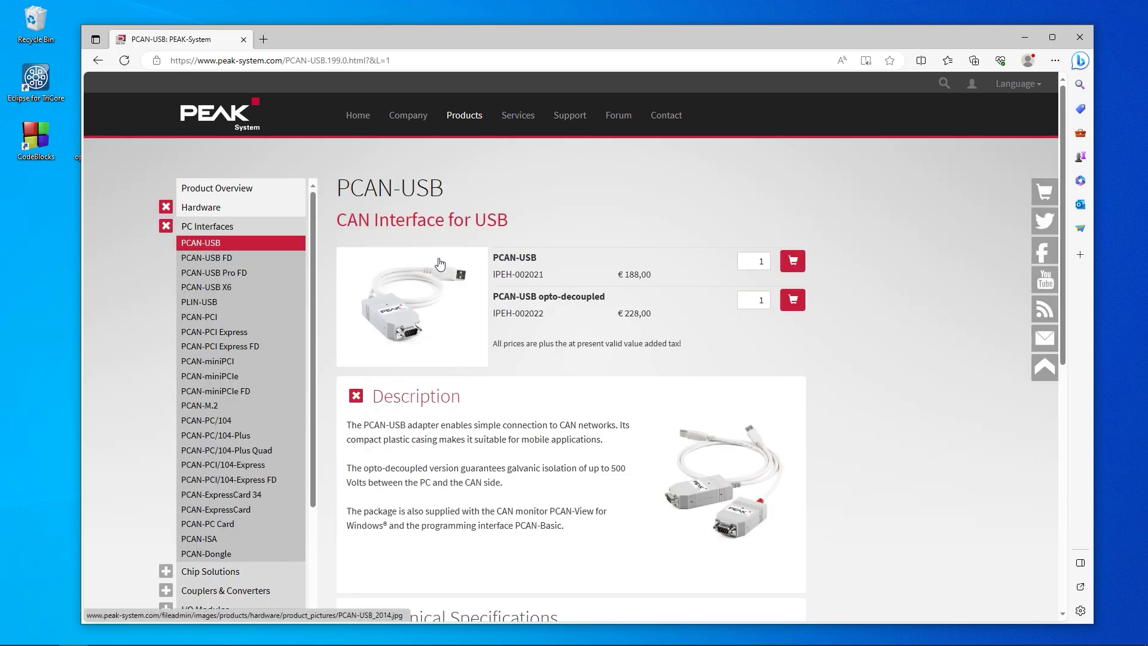
- Download the Windows device driver setup from the PCAN-USB Downloads section, then close Edge
scroll(855, 422, "down", 1)
scroll(855, 427, "down", 3)
scroll(828, 434, "up", 1)
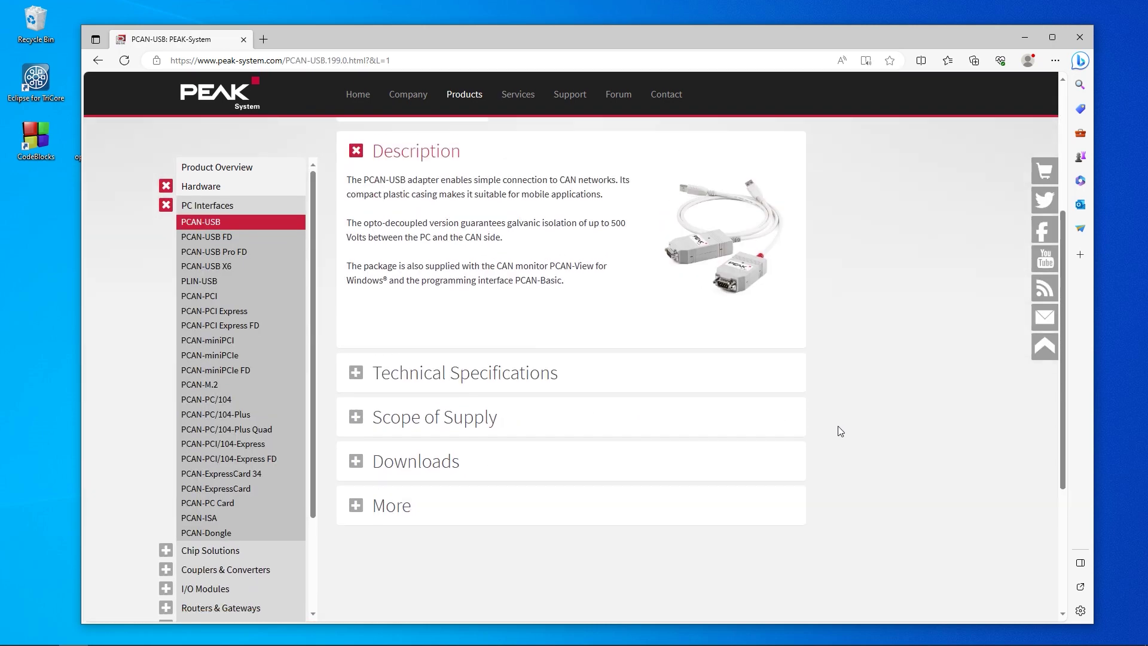
left_click(357, 466)
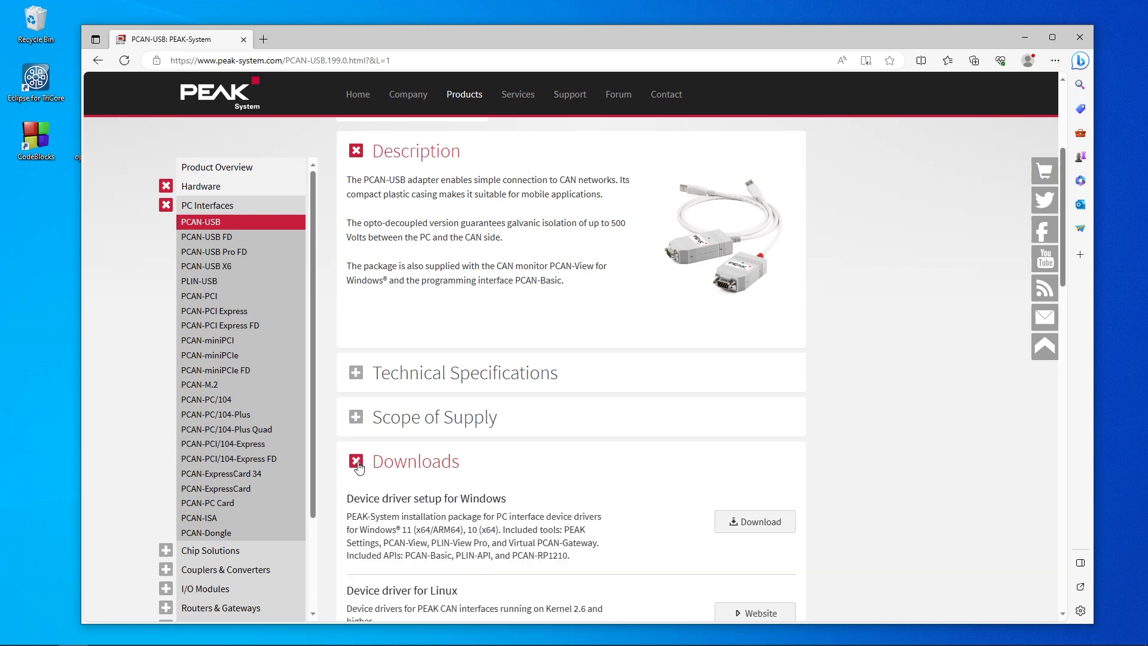
left_click(761, 530)
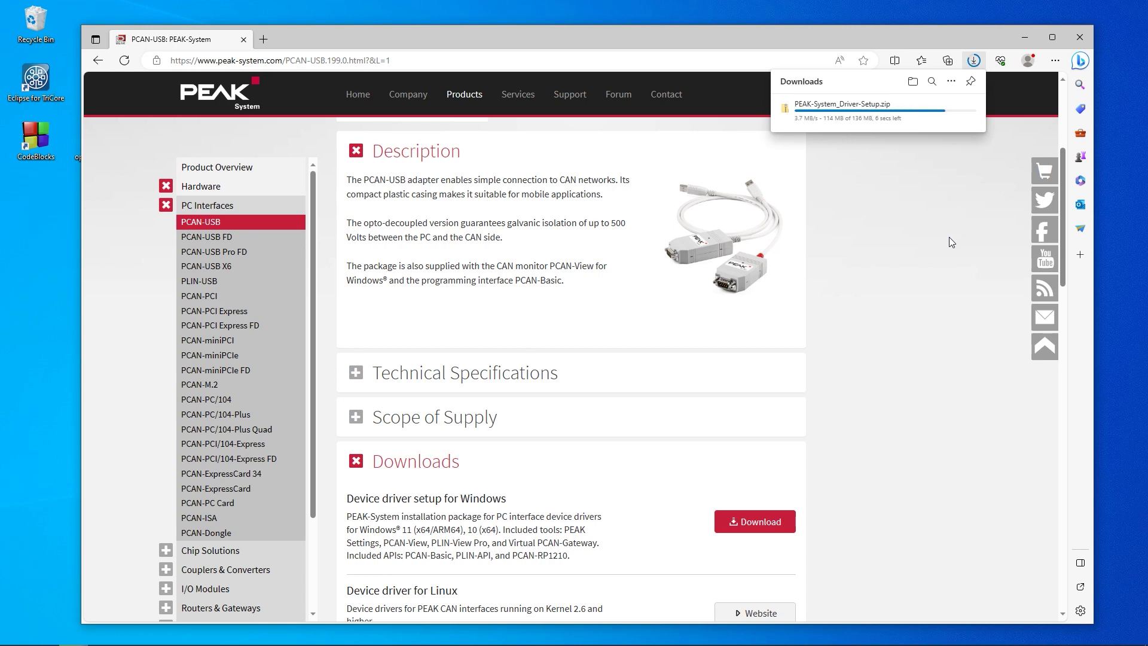
left_click(1084, 36)
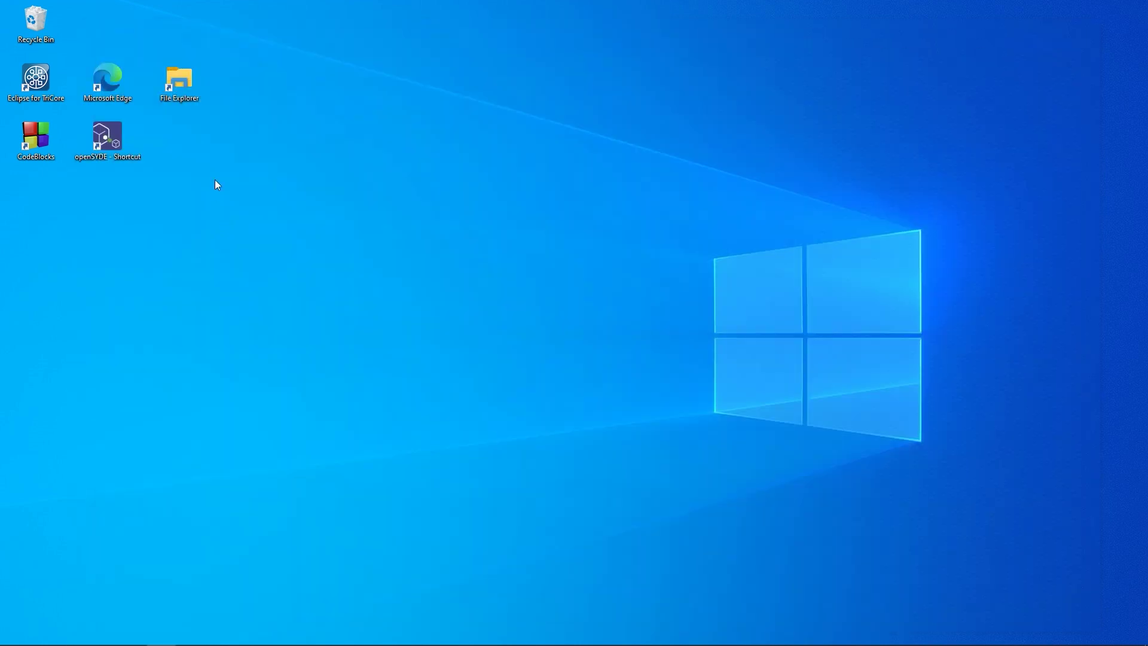
- Extract PEAK-System_Driver-Setup.zip from Downloads and launch the PeakOemDrv installer inside it
double_click(187, 83)
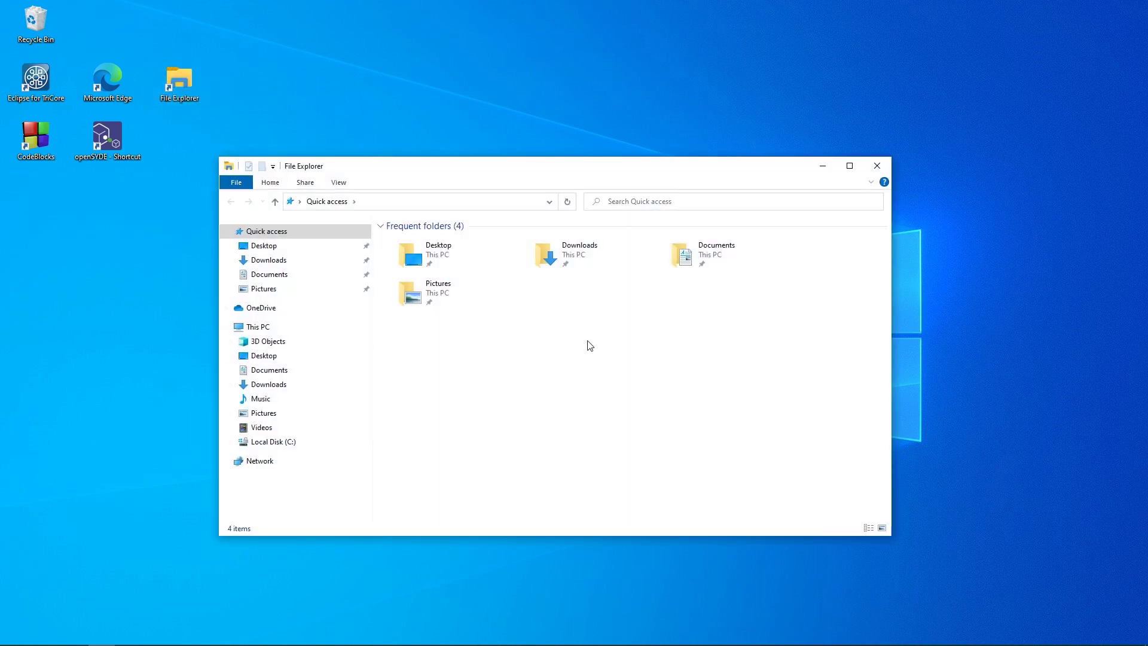
double_click(557, 253)
left_click(449, 240)
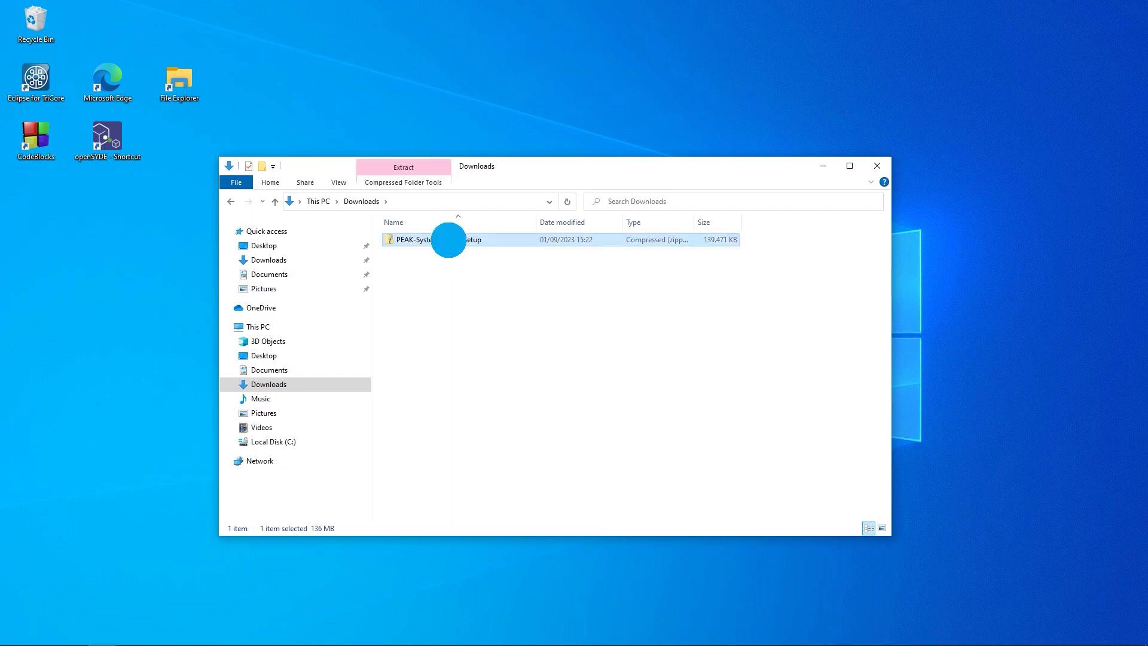
right_click(449, 242)
left_click(497, 293)
left_click(675, 443)
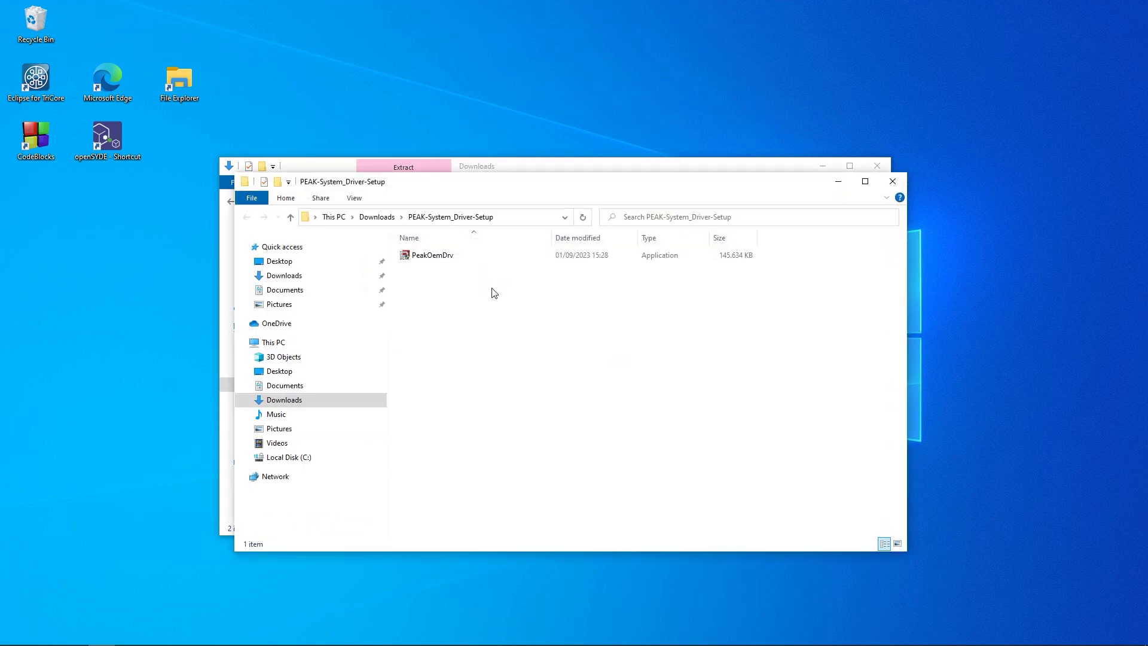
double_click(428, 258)
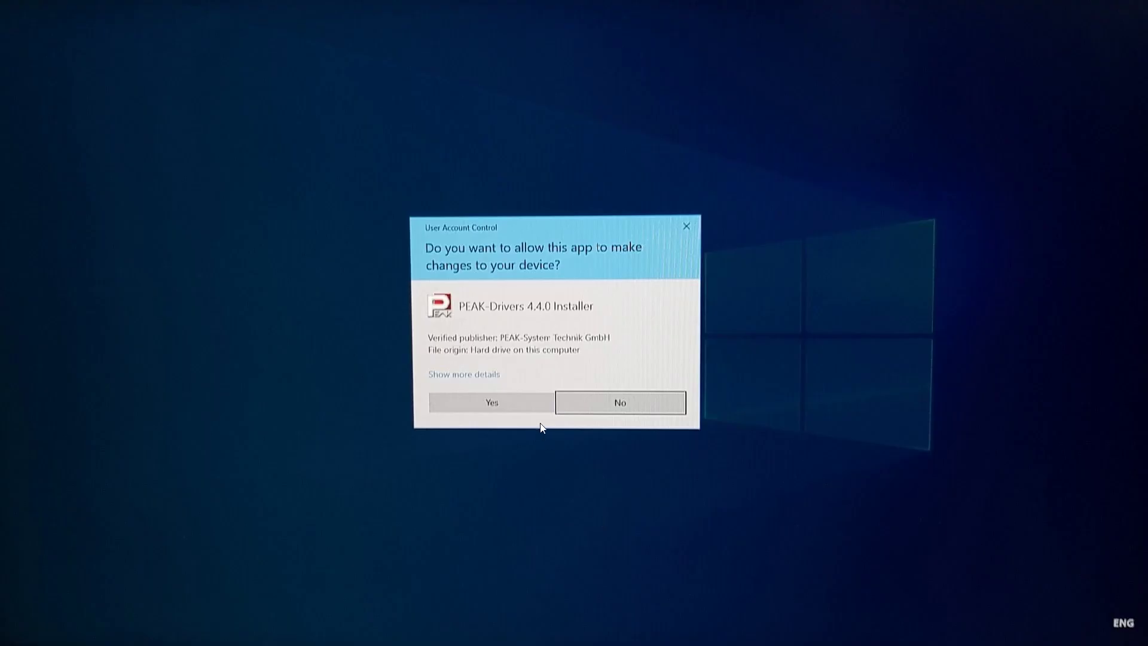
- Install PEAK-Drivers 4.4.0 with default features, accepting the license, and close the extracted folder
left_click(522, 400)
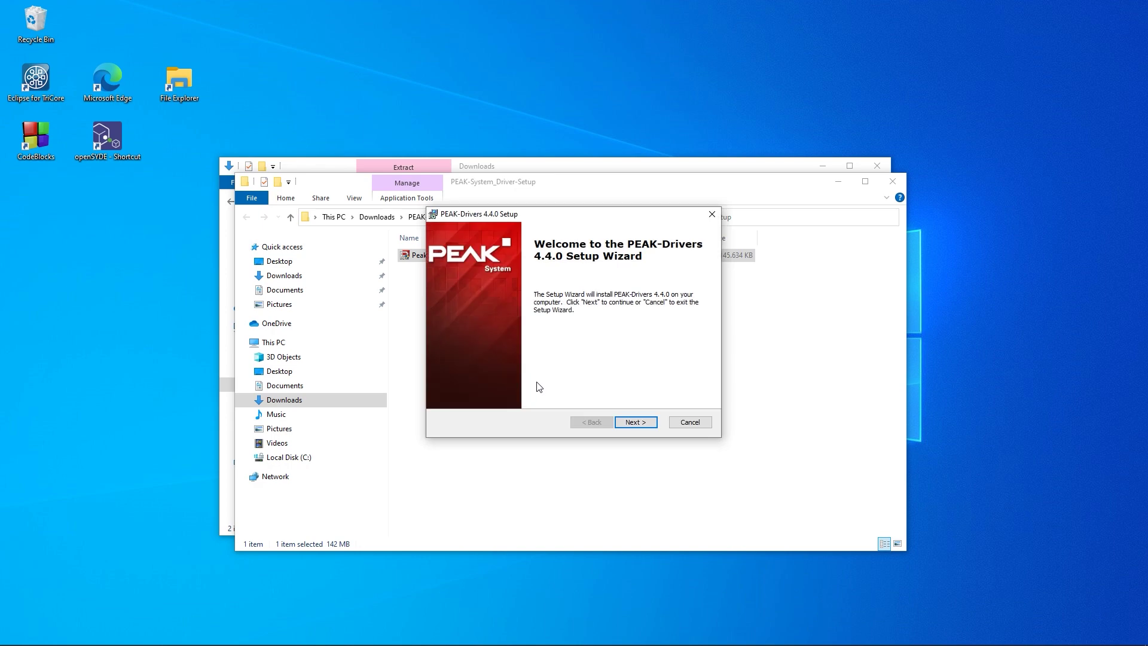
left_click(631, 422)
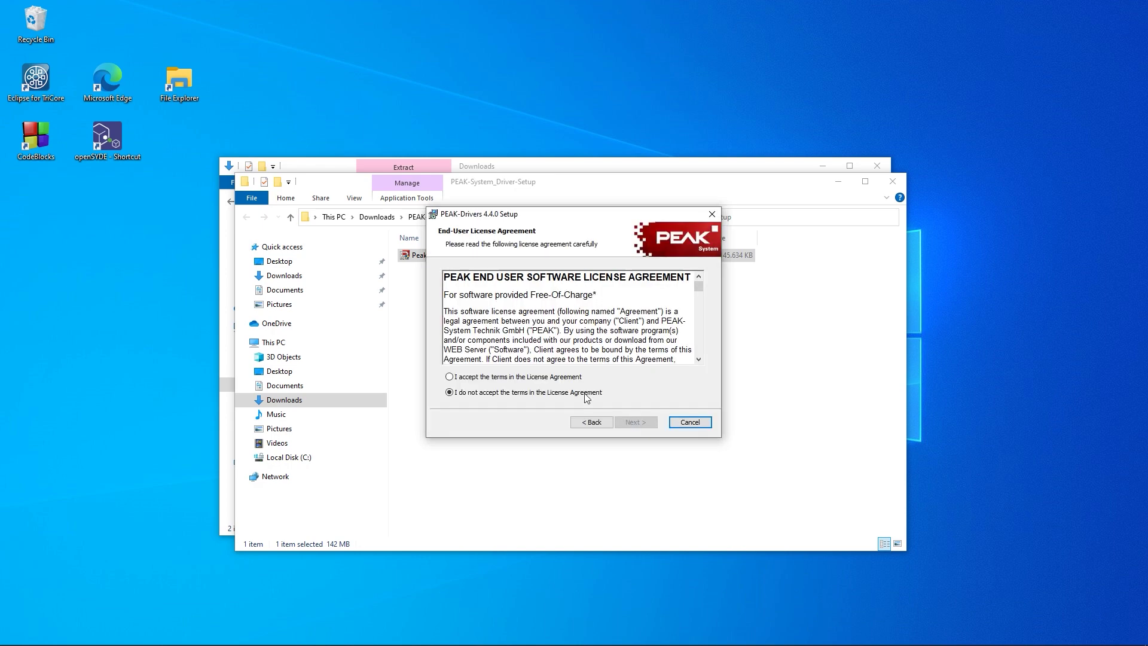
left_click(478, 380)
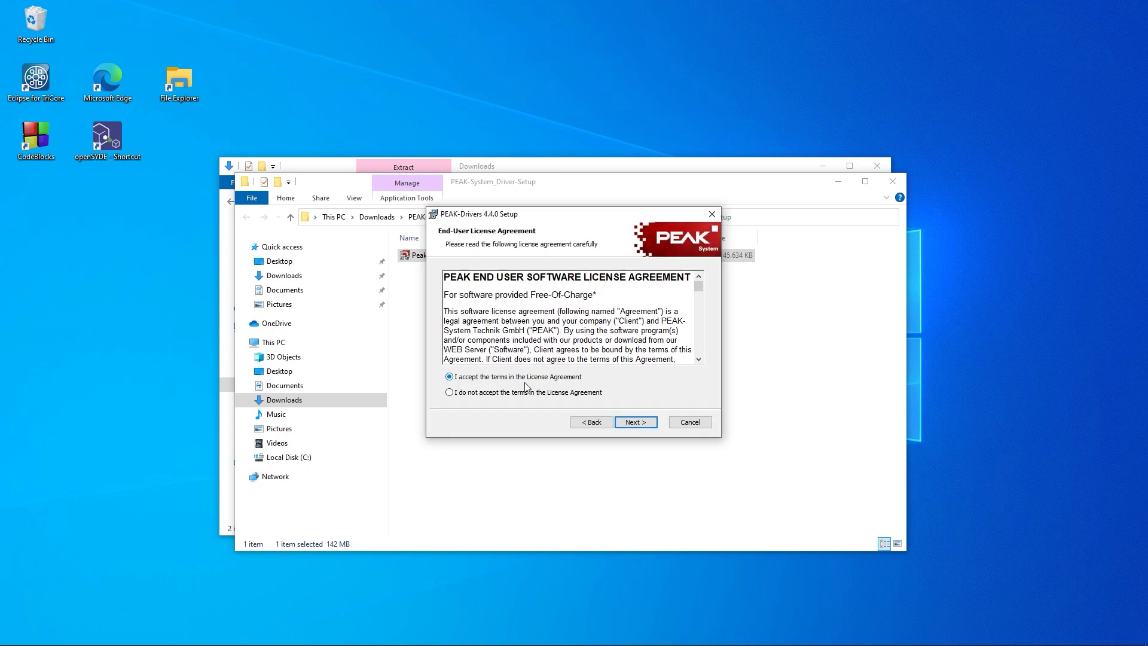
left_click(633, 422)
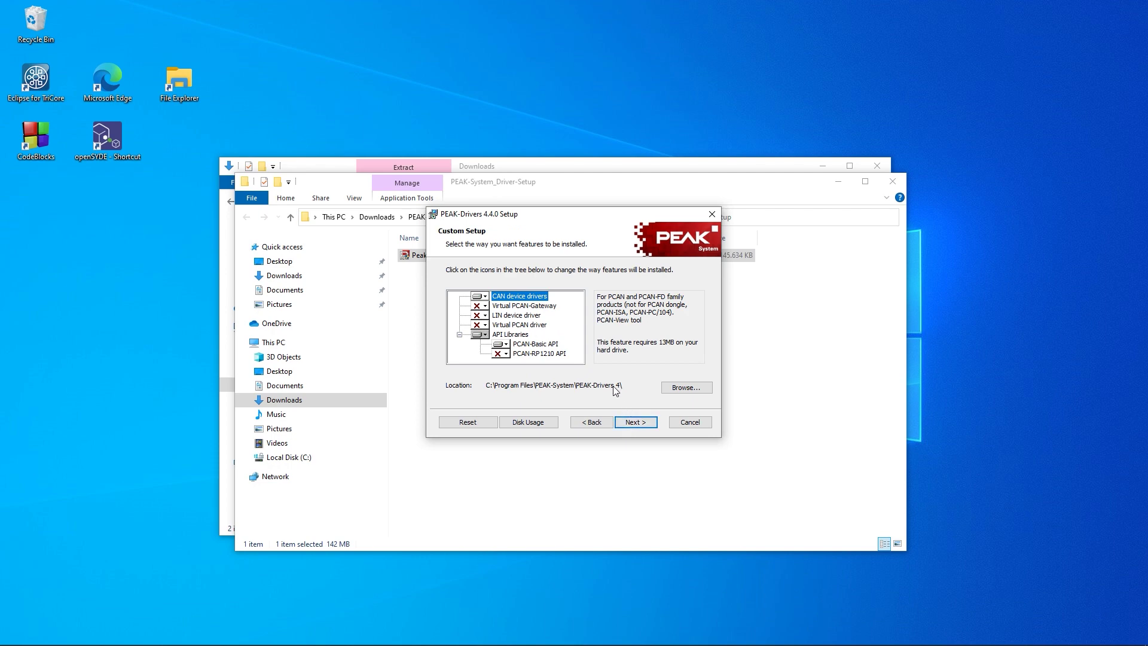
left_click(643, 426)
left_click(639, 422)
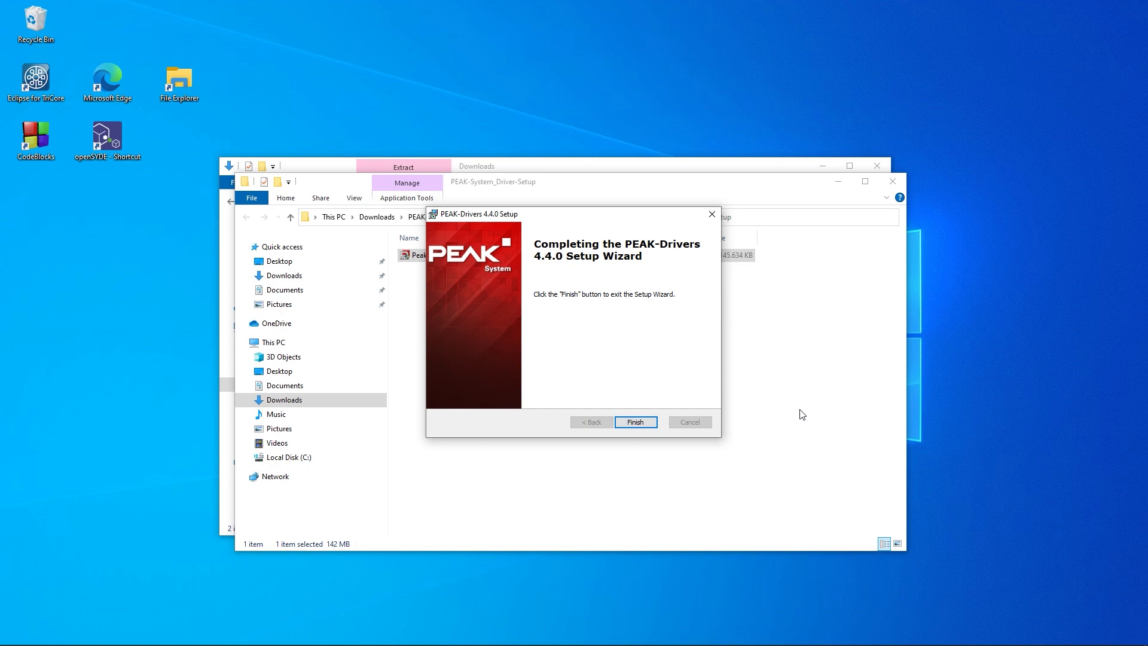
left_click(642, 423)
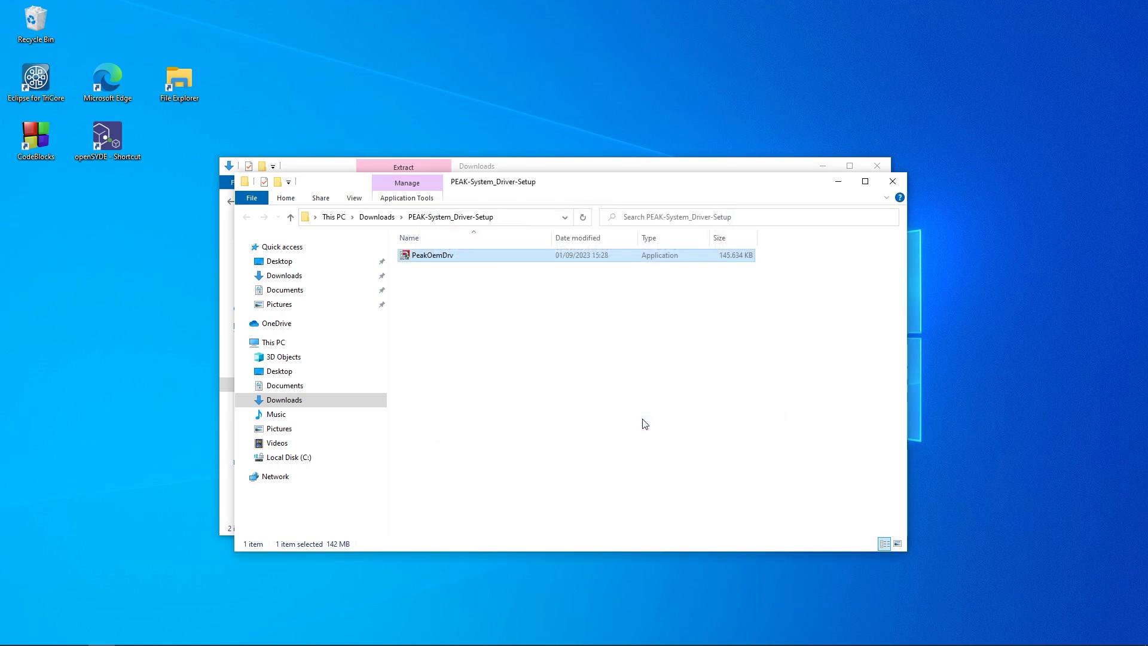
left_click(893, 182)
left_click(882, 166)
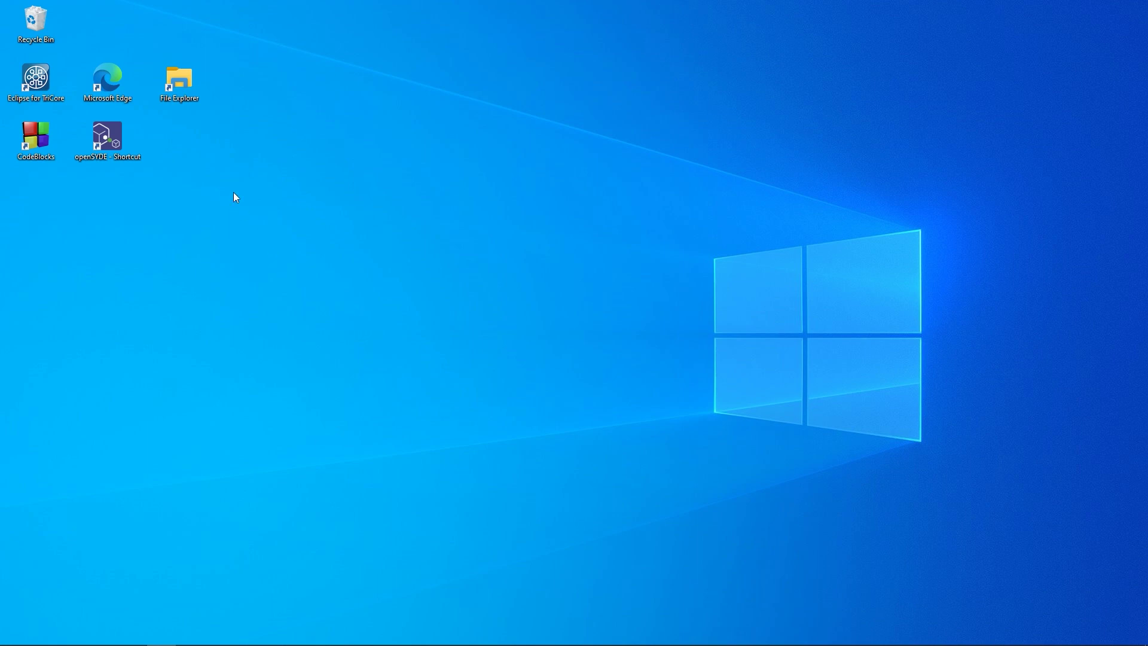
- Browse to C:\STW\openSYDE_Release 23-0A\can_driver_installation_peak and launch the PcanDevRedist installer
double_click(187, 80)
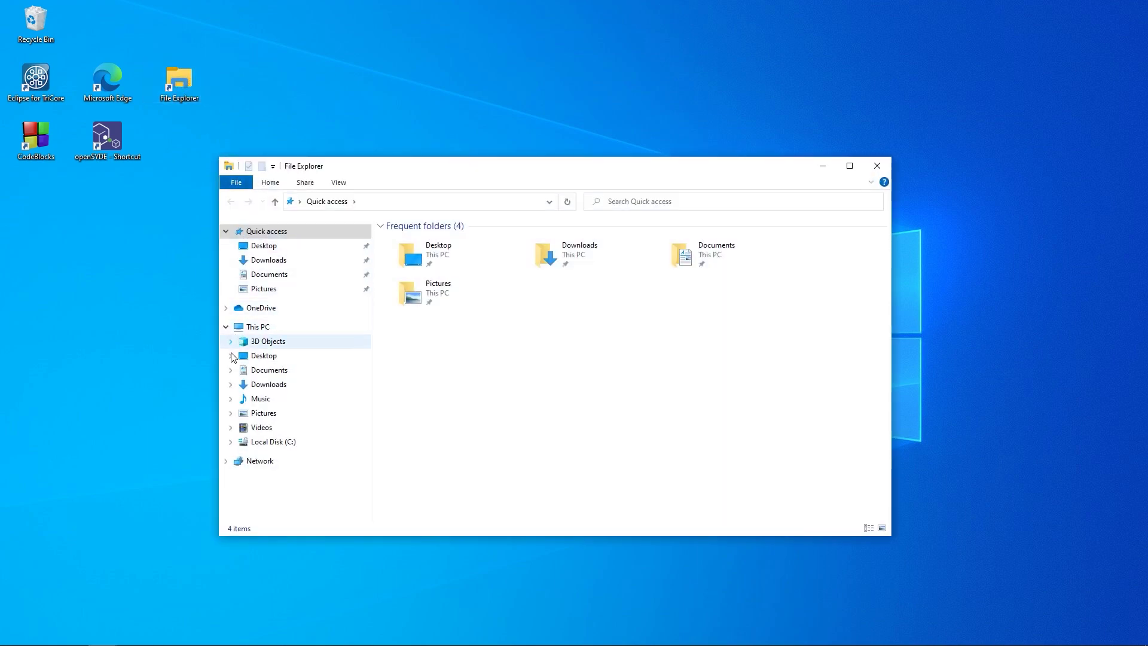
left_click(231, 442)
left_click(249, 450)
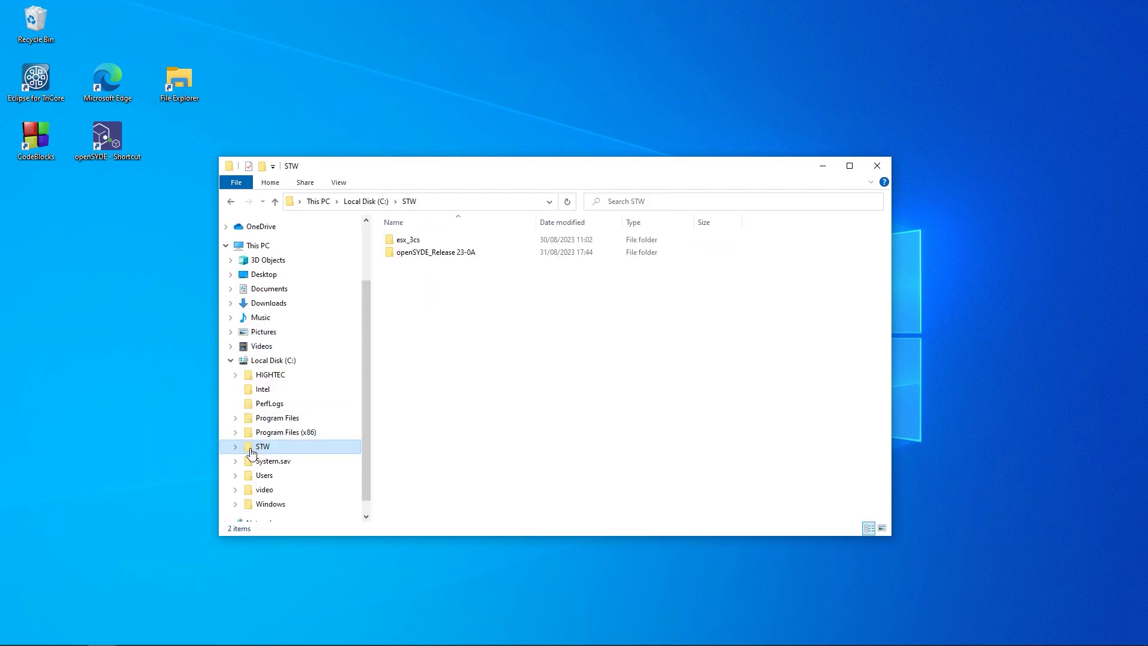
double_click(436, 253)
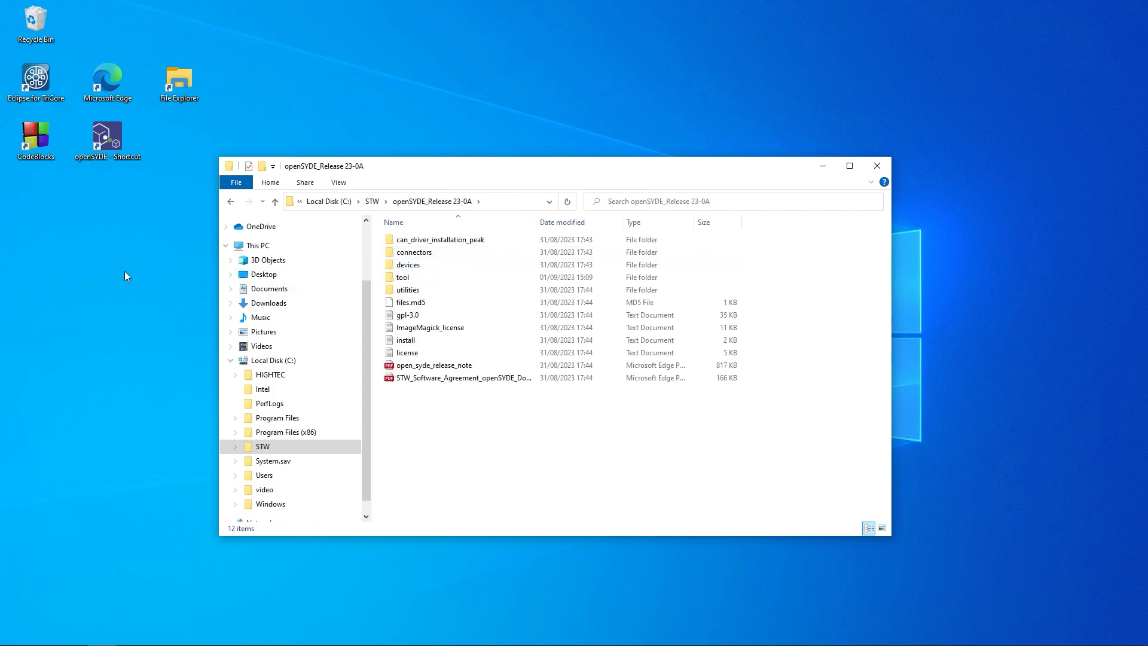
left_click(780, 568)
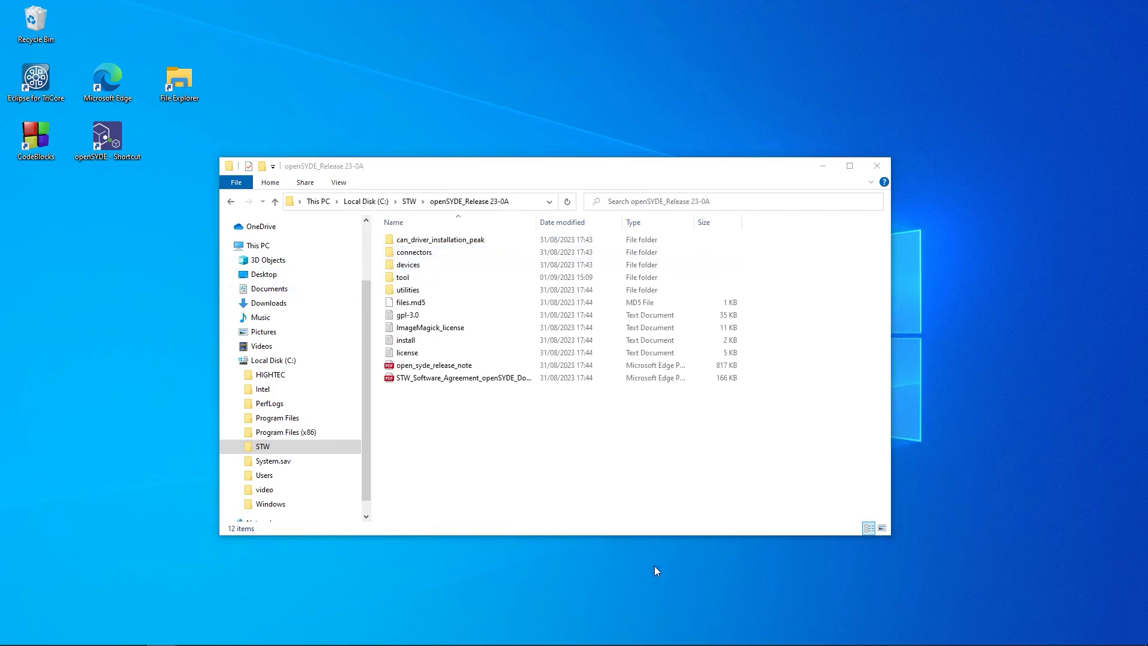
double_click(496, 245)
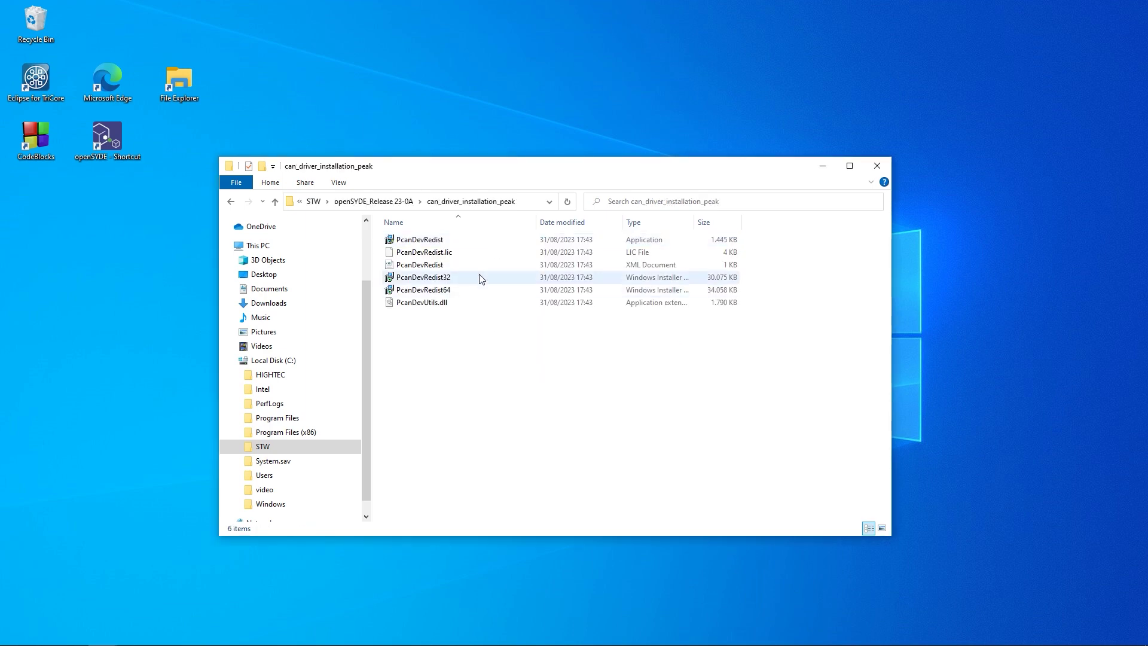
double_click(450, 242)
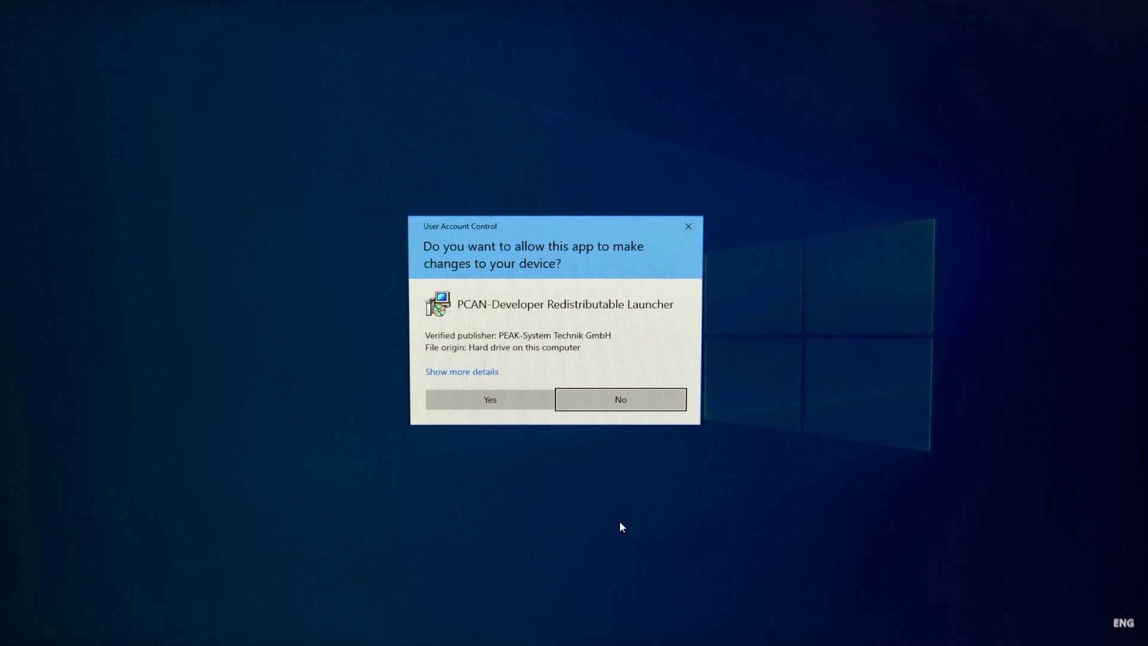
- Install PCAN-Developer 4 Redistributable, accepting the license terms, and finish the wizard
left_click(525, 400)
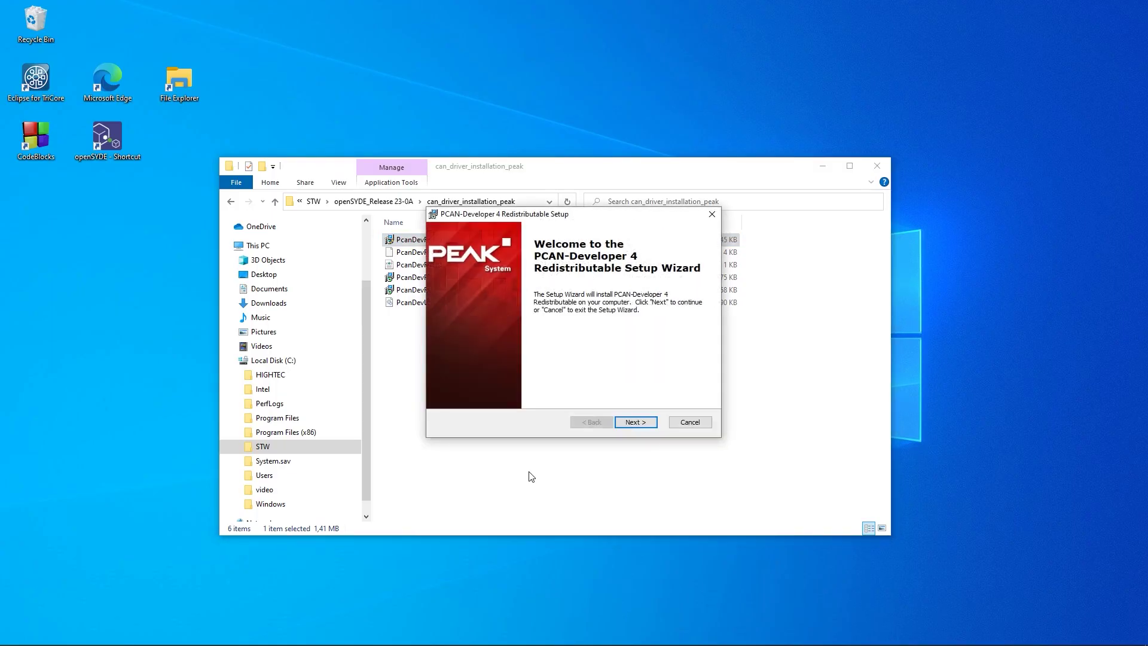
left_click(635, 422)
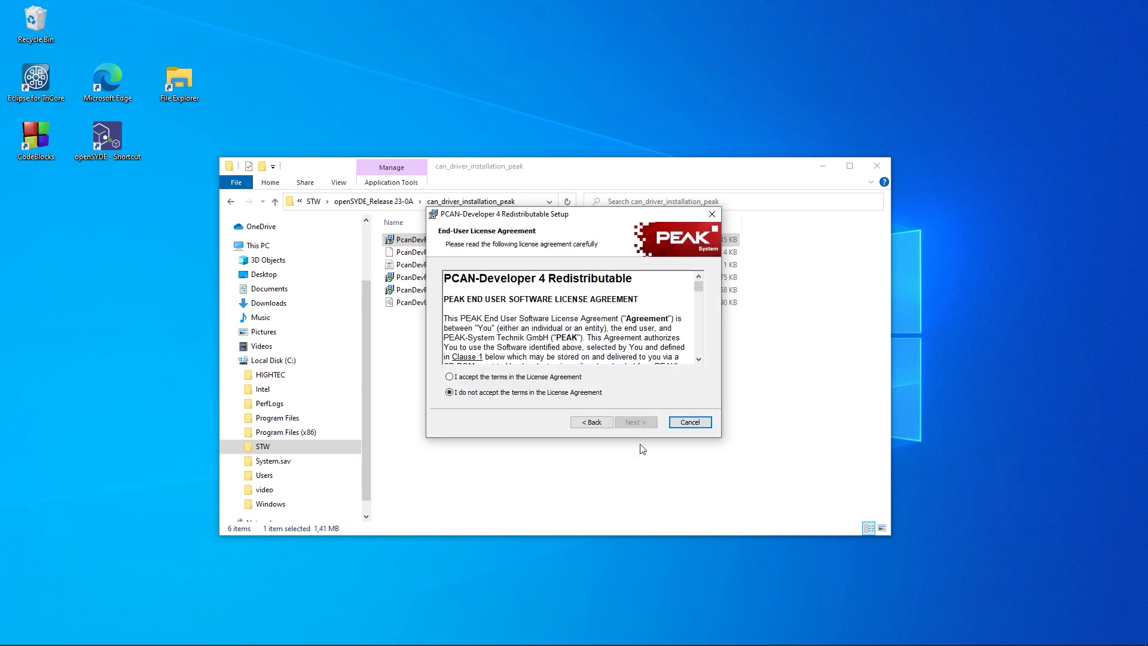
left_click(481, 377)
left_click(624, 426)
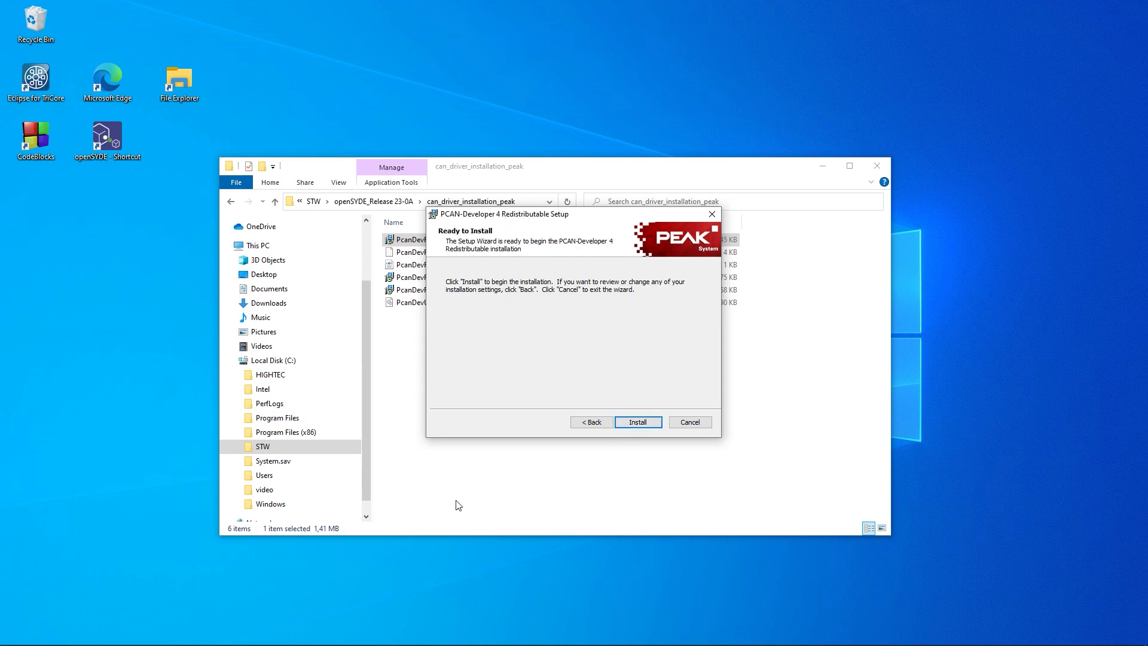
left_click(651, 426)
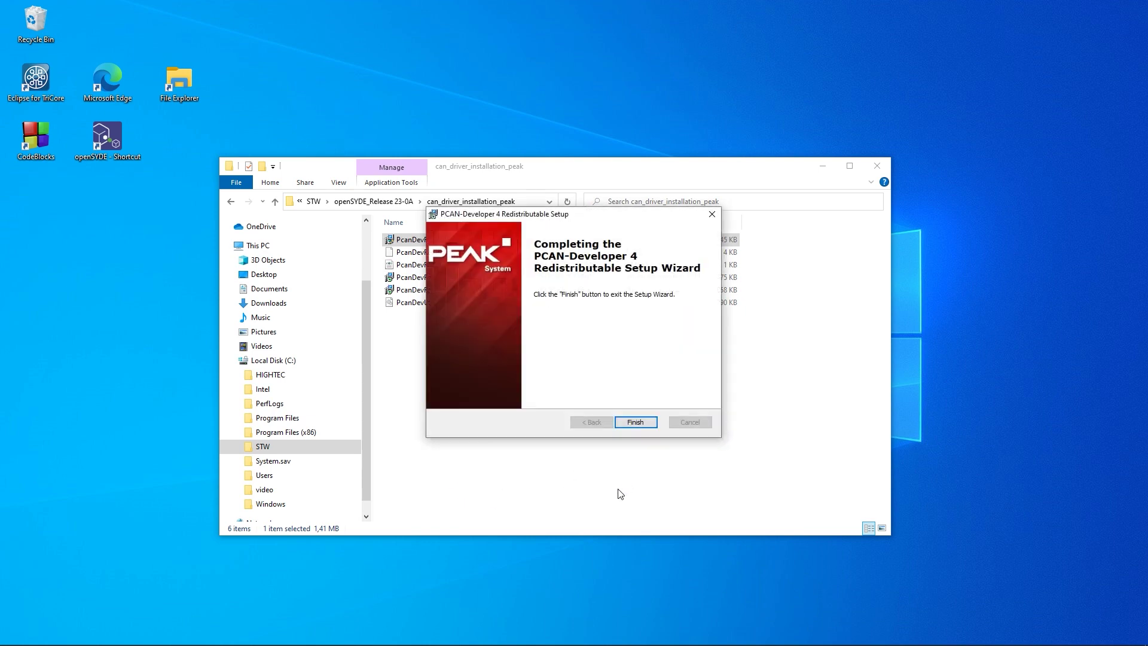
left_click(638, 422)
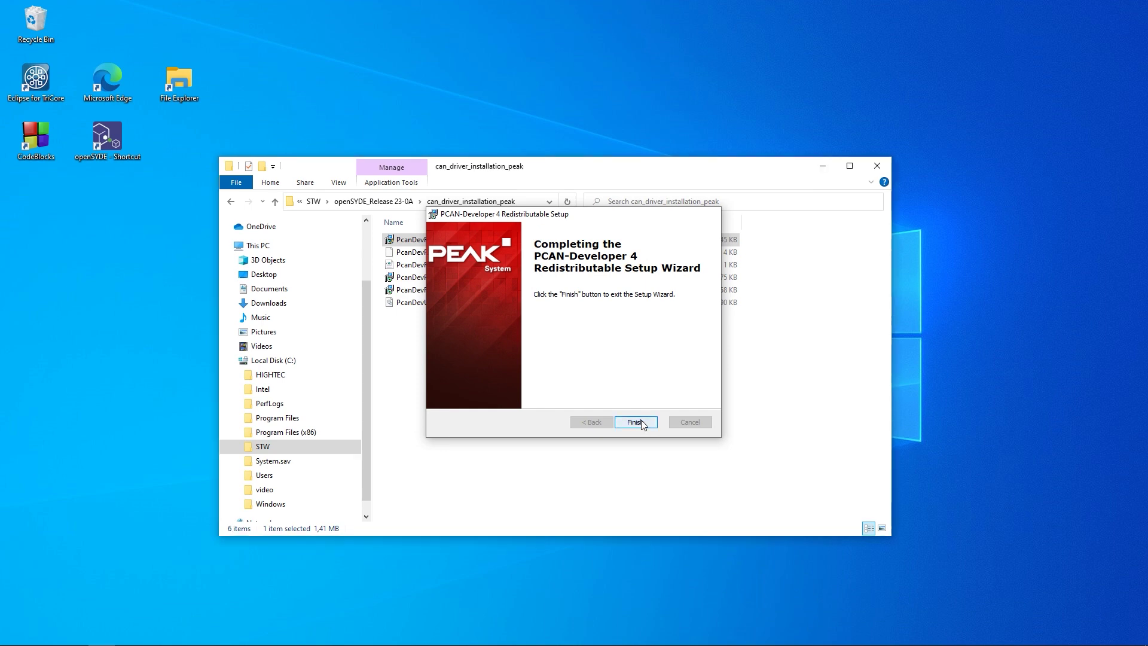
- Close the driver installation folder window and open Control Panel from the Start search
left_click(877, 167)
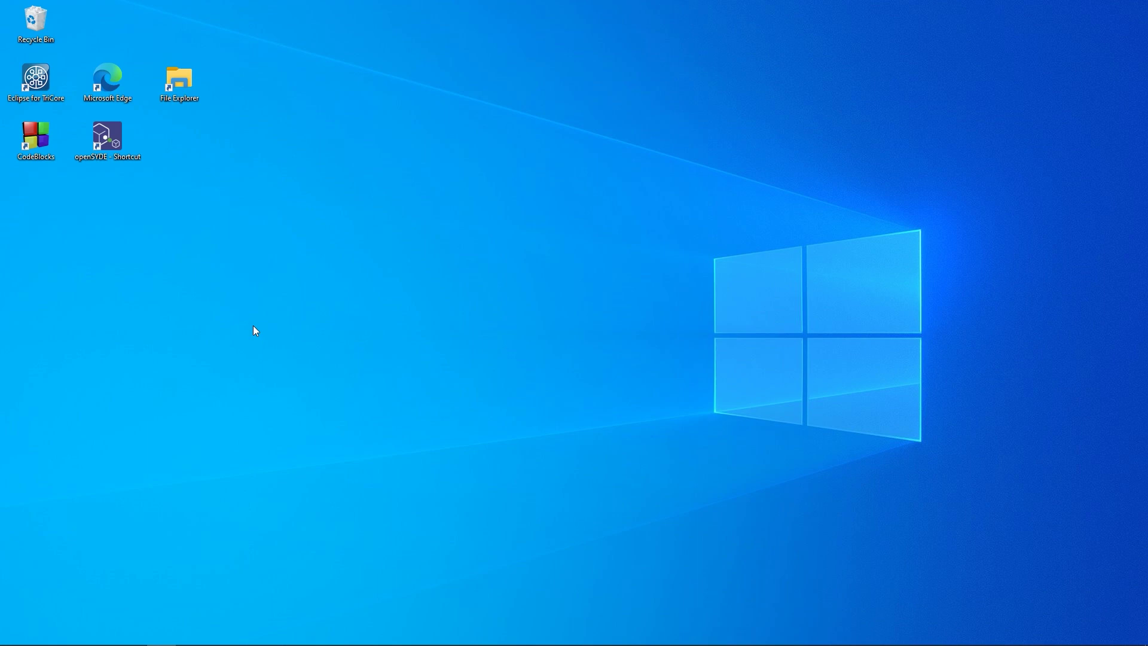
key("super")
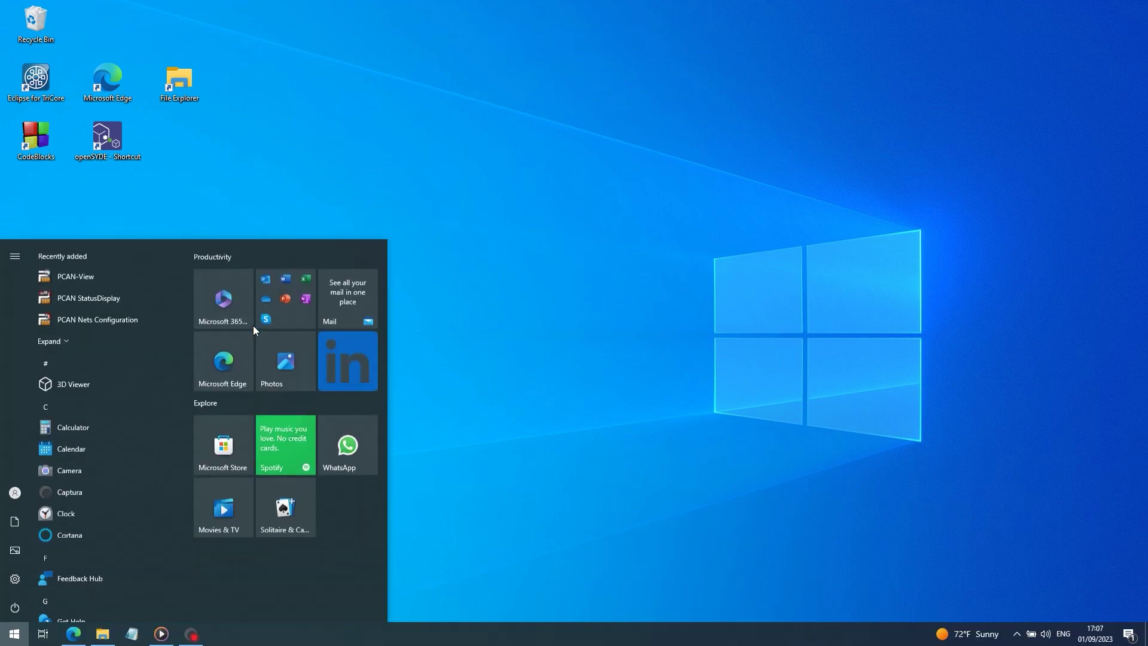
type("c")
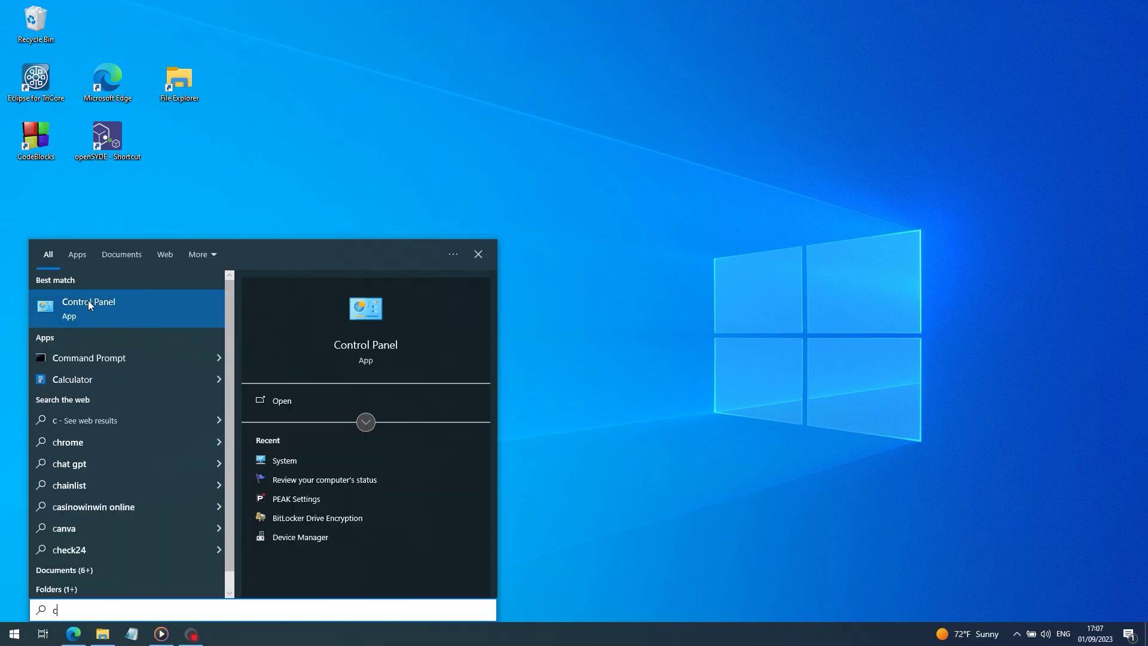
left_click(90, 301)
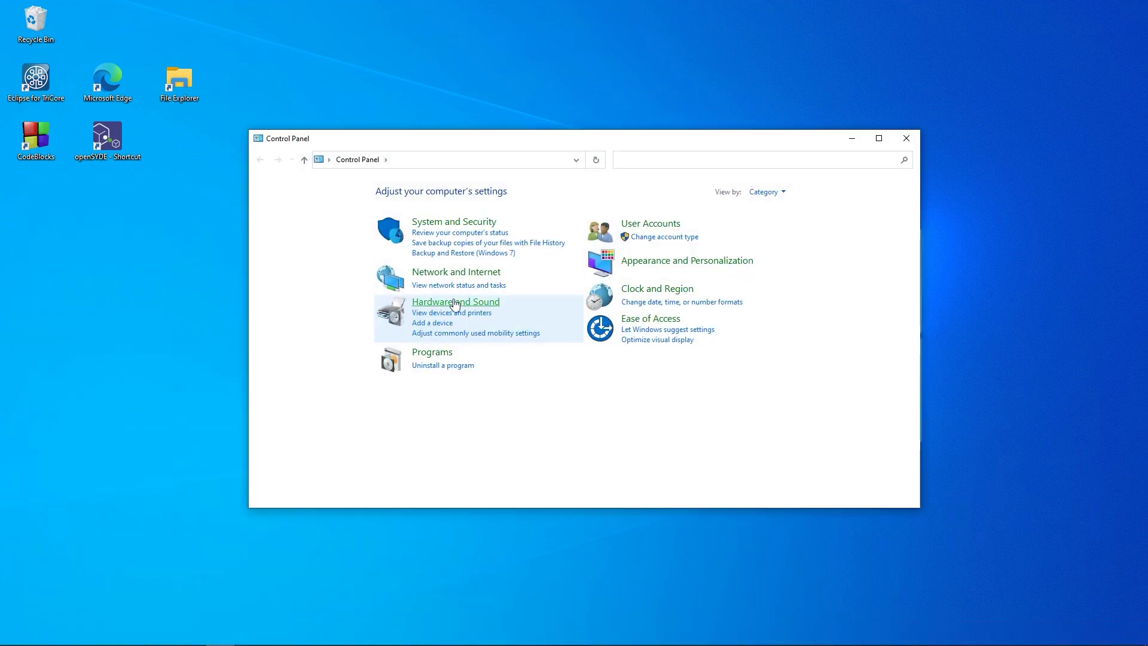
- Confirm PCAN-USB (firmware 4.2) is listed under Hardware and Sound > PEAK Hardware, then close Control Panel
left_click(455, 308)
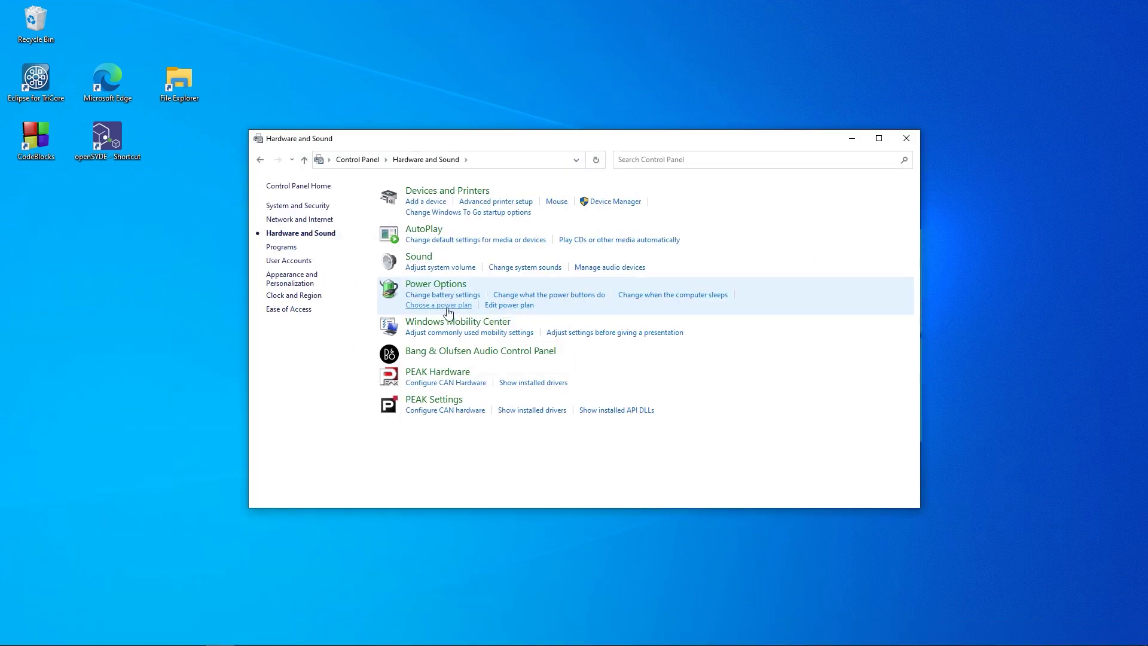
left_click(436, 377)
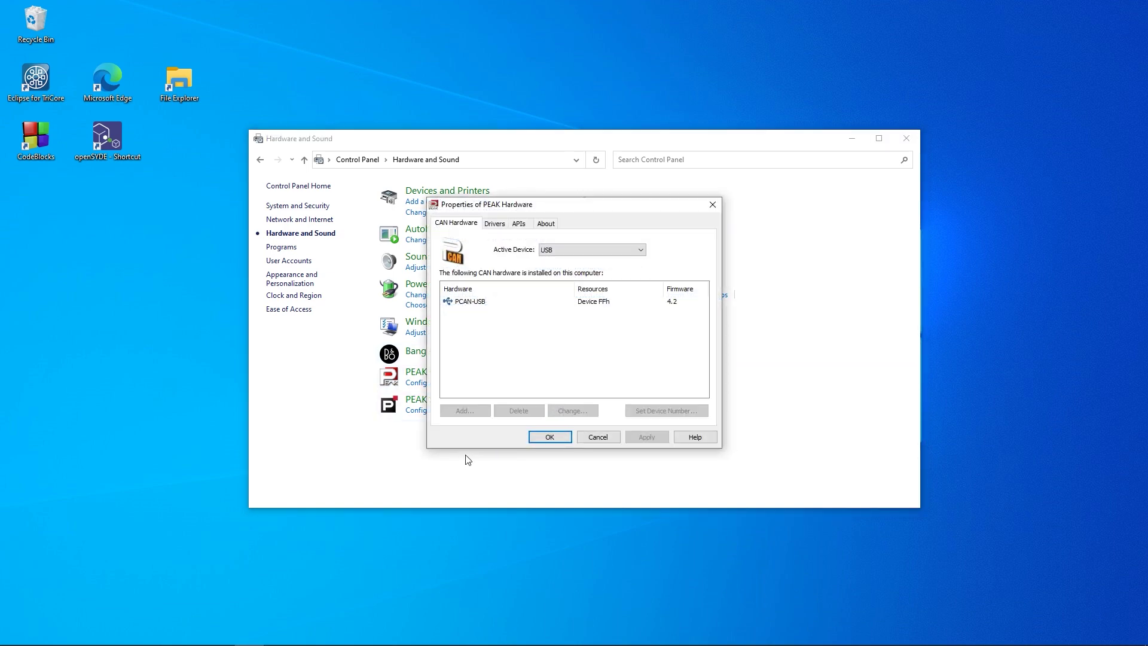
left_click(470, 305)
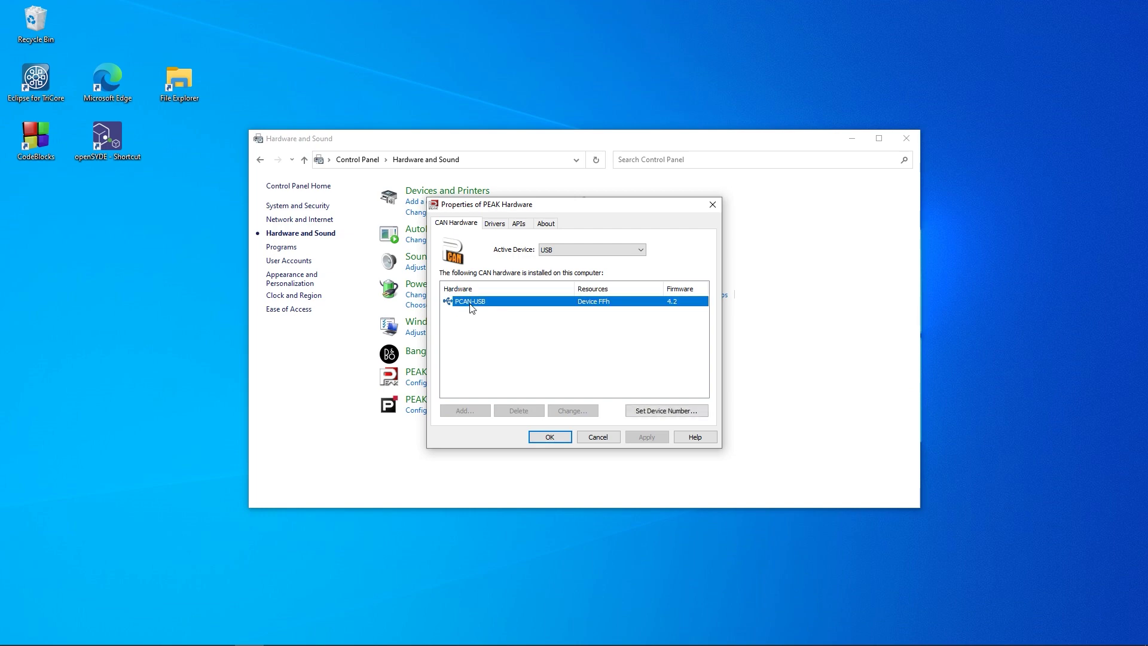
left_click(550, 437)
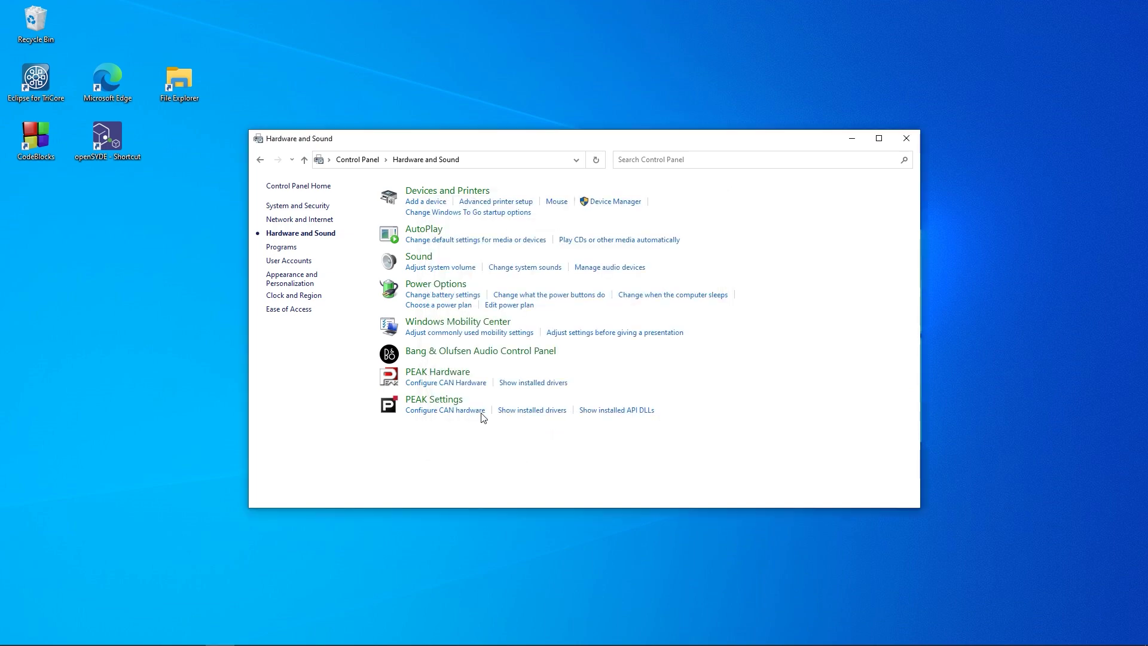
left_click(906, 140)
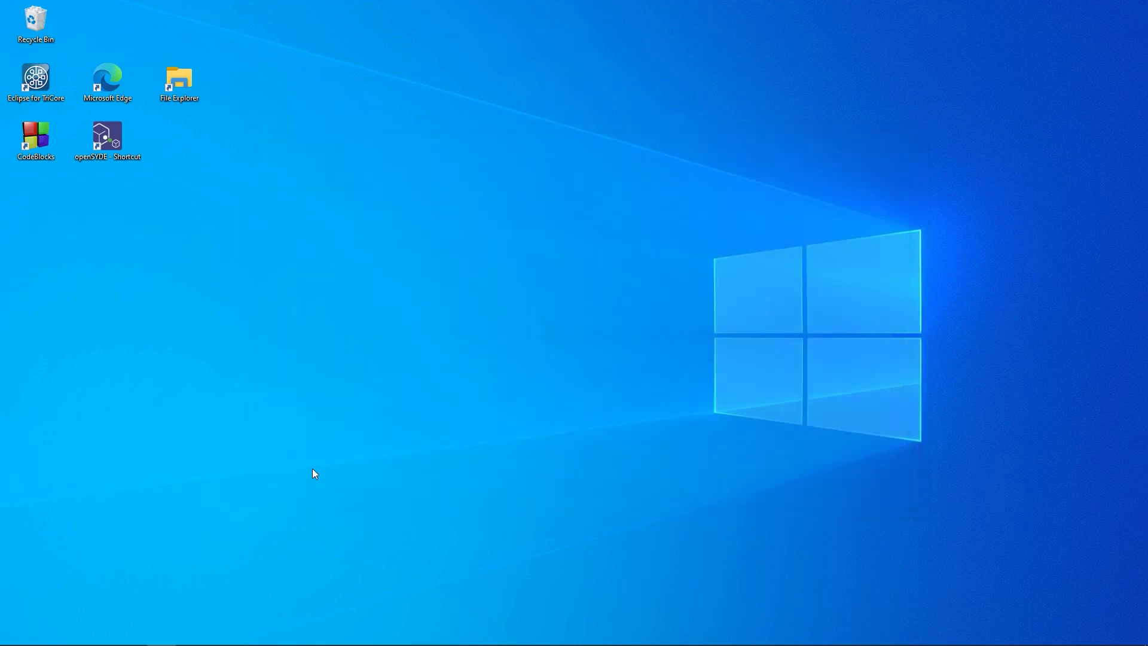
- Launch PCAN Nets Configuration from the PCAN group in the Start menu
key("super")
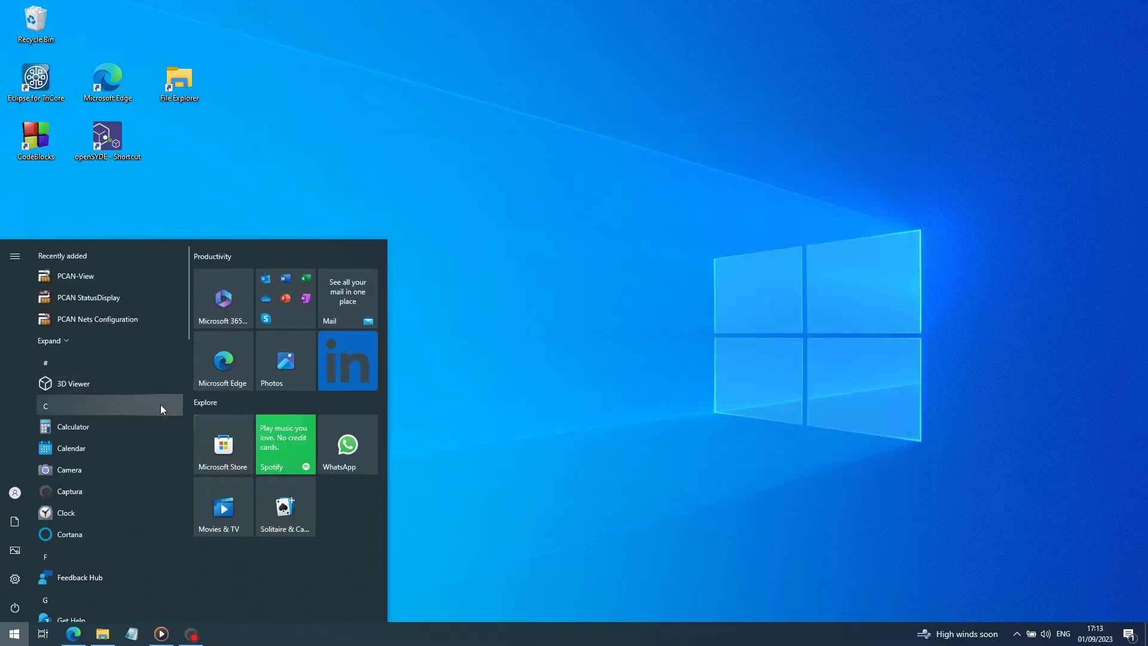
scroll(157, 405, "down", 3)
scroll(153, 407, "down", 5)
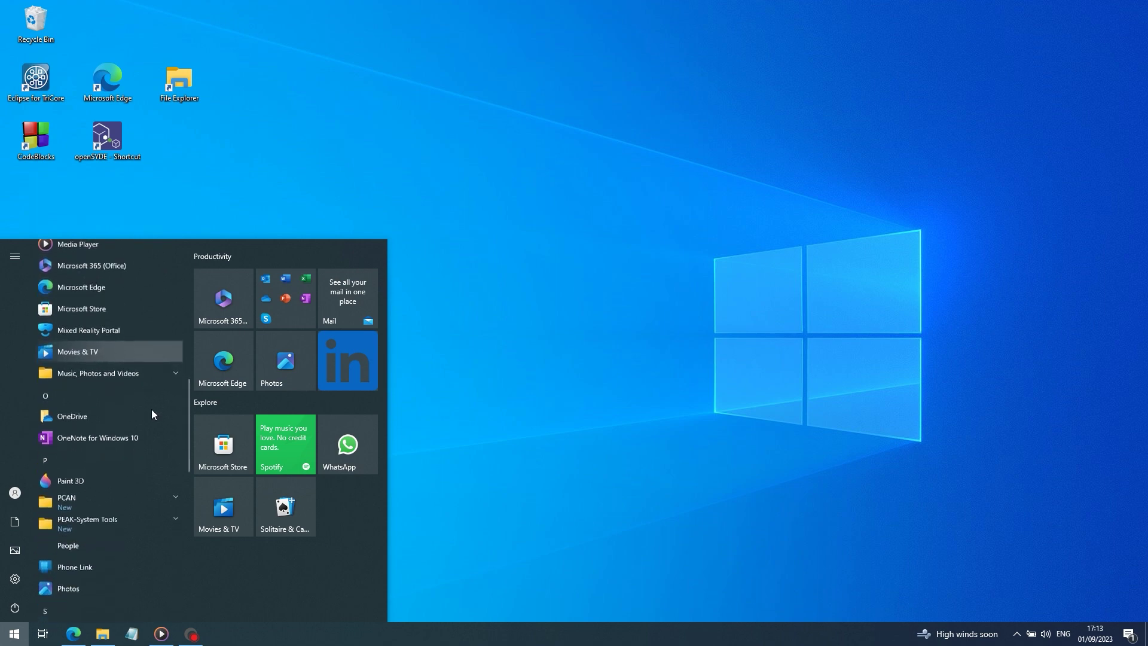
left_click(171, 475)
left_click(102, 498)
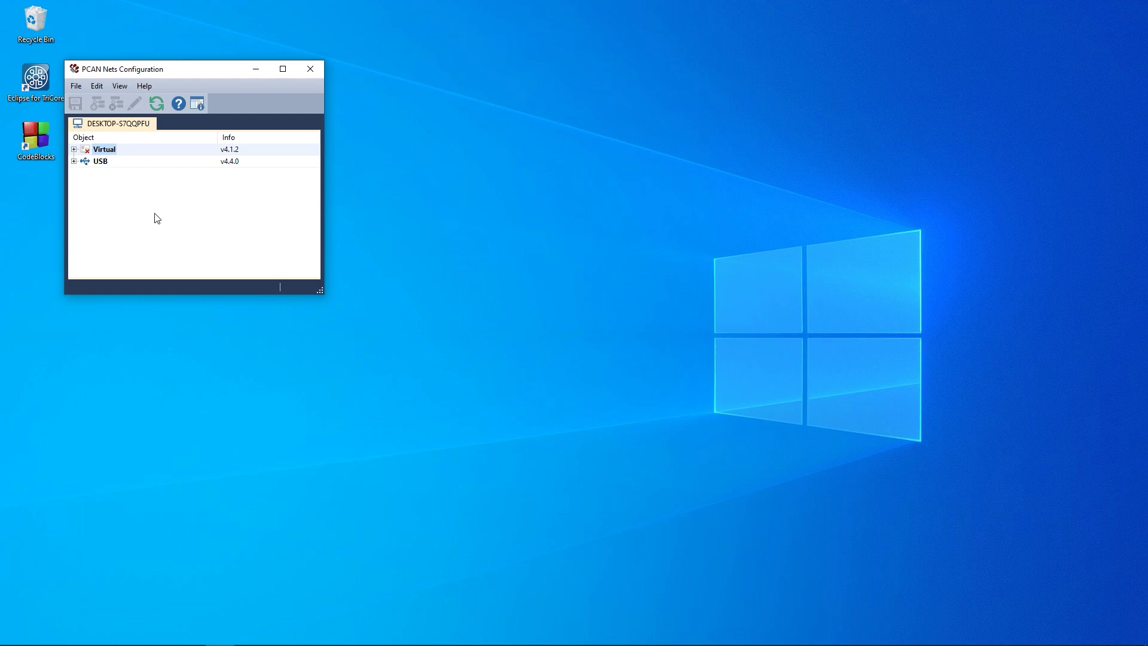
- Create a new net named TestNet on the USB PCAN-USB adapter and save the configuration
left_click(75, 161)
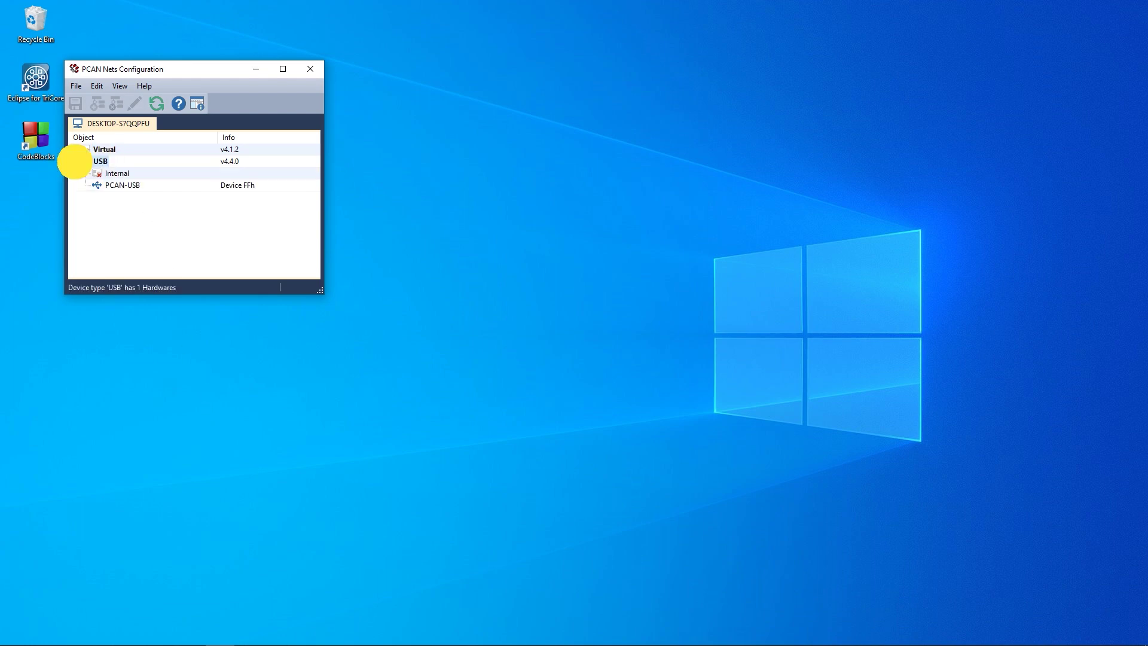
left_click(119, 186)
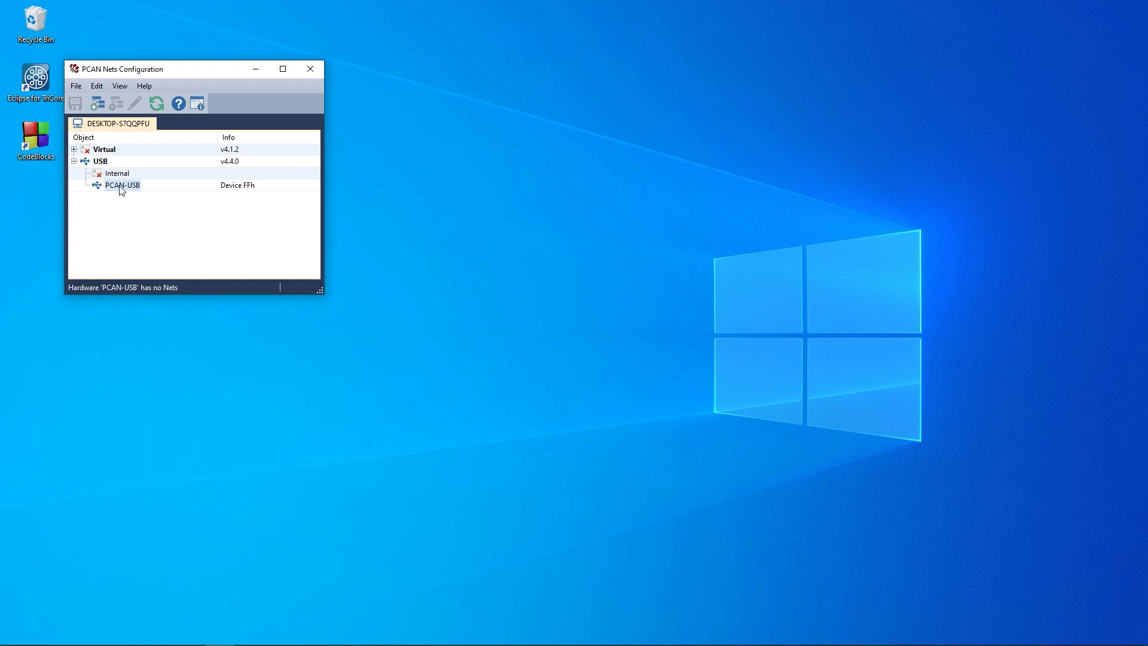
left_click(97, 86)
left_click(123, 105)
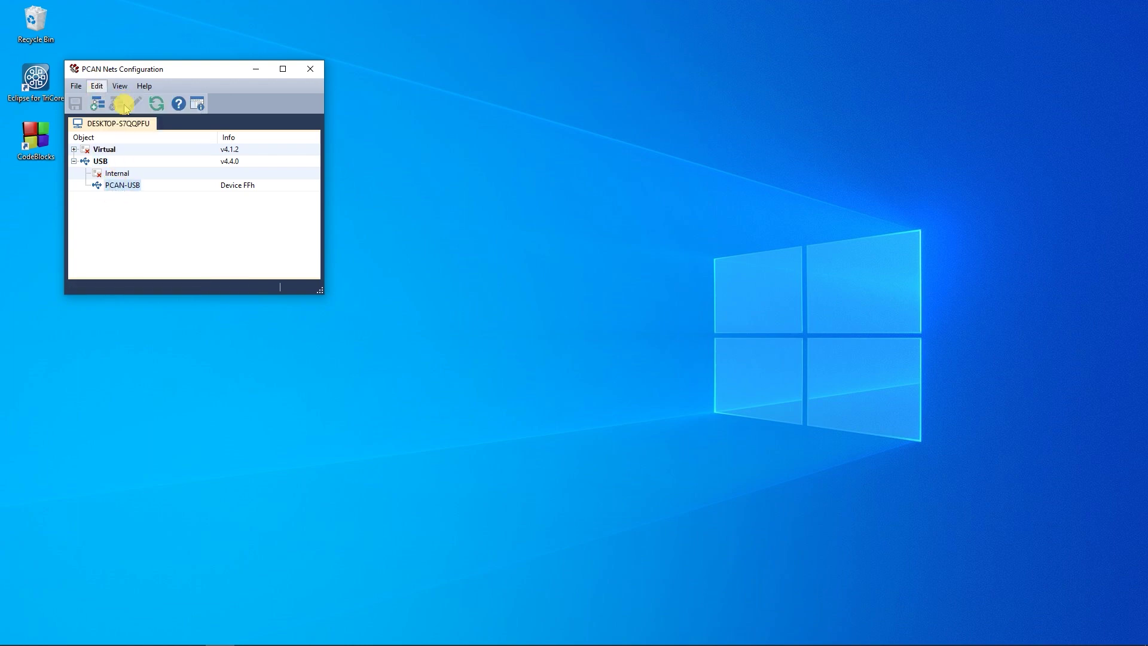
type("TestNet")
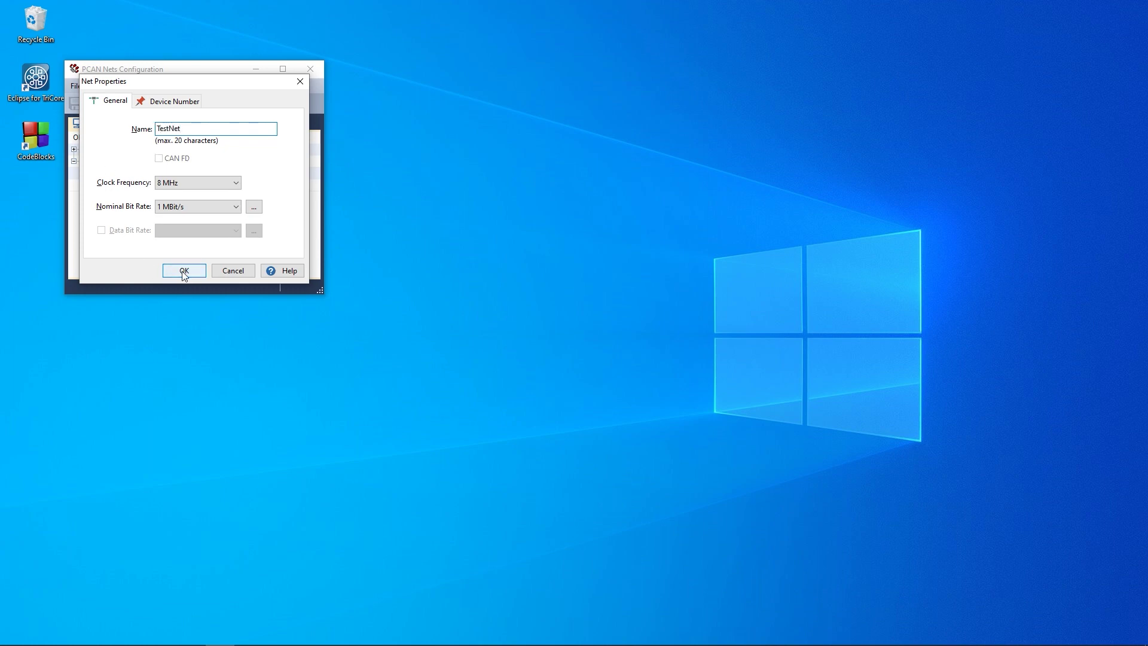
left_click(183, 271)
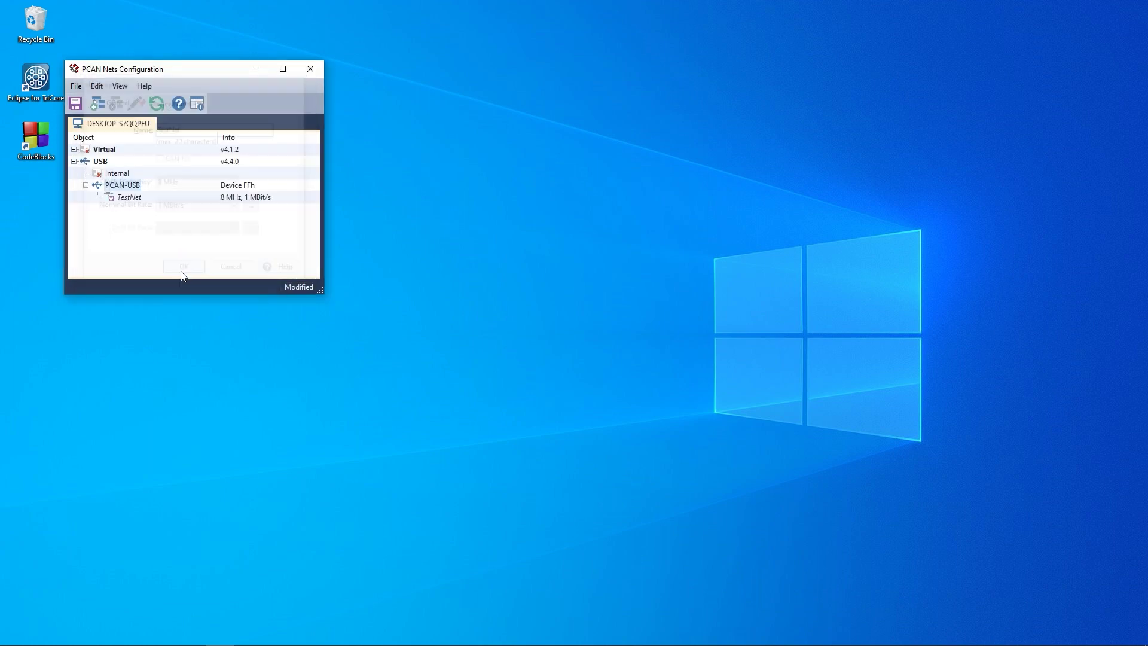
left_click(311, 68)
left_click(556, 332)
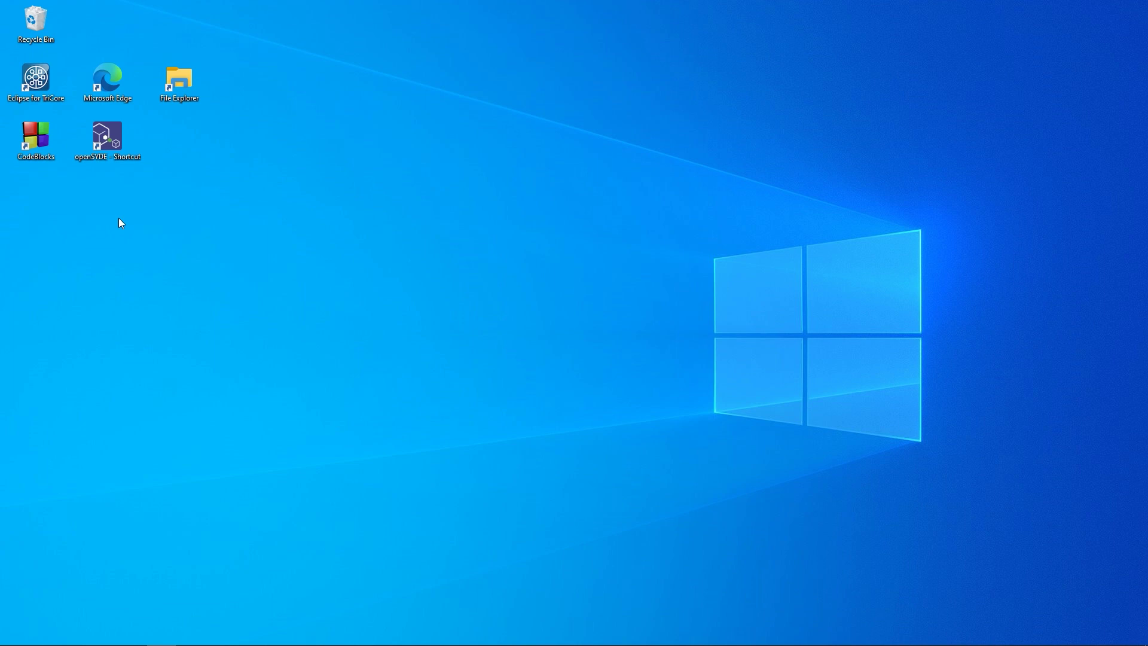
- Launch openSYDE and open ESX-3CS Example.syde from STW > esx_3cs > ... > esx3cs_example > openSyde
double_click(107, 141)
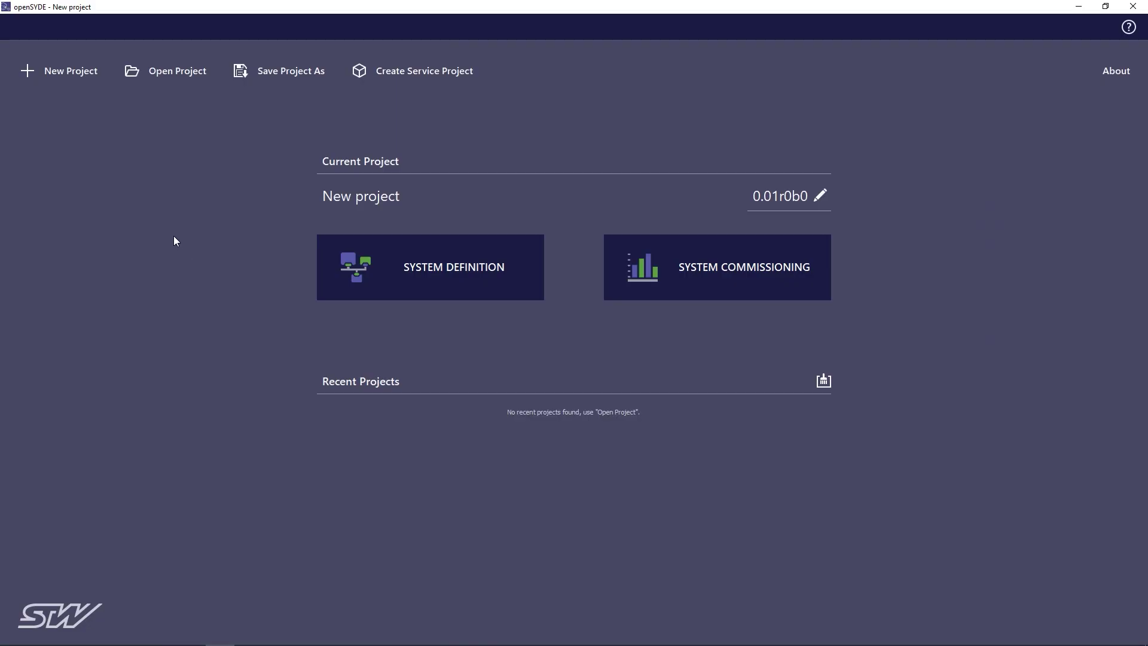
left_click(162, 73)
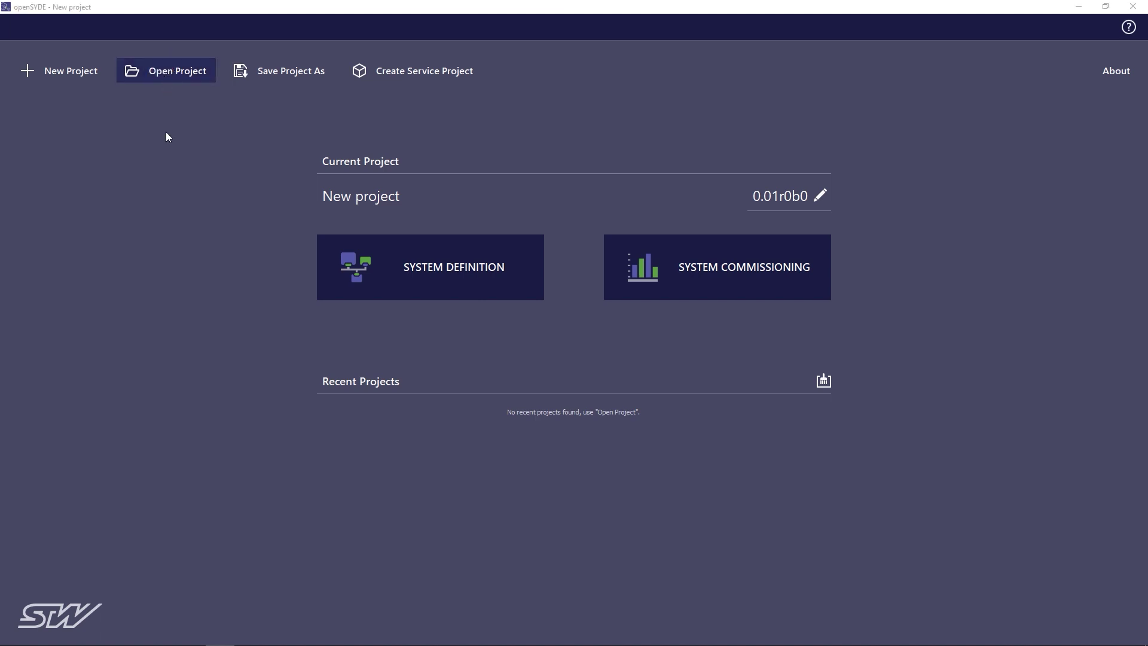
left_click(194, 43)
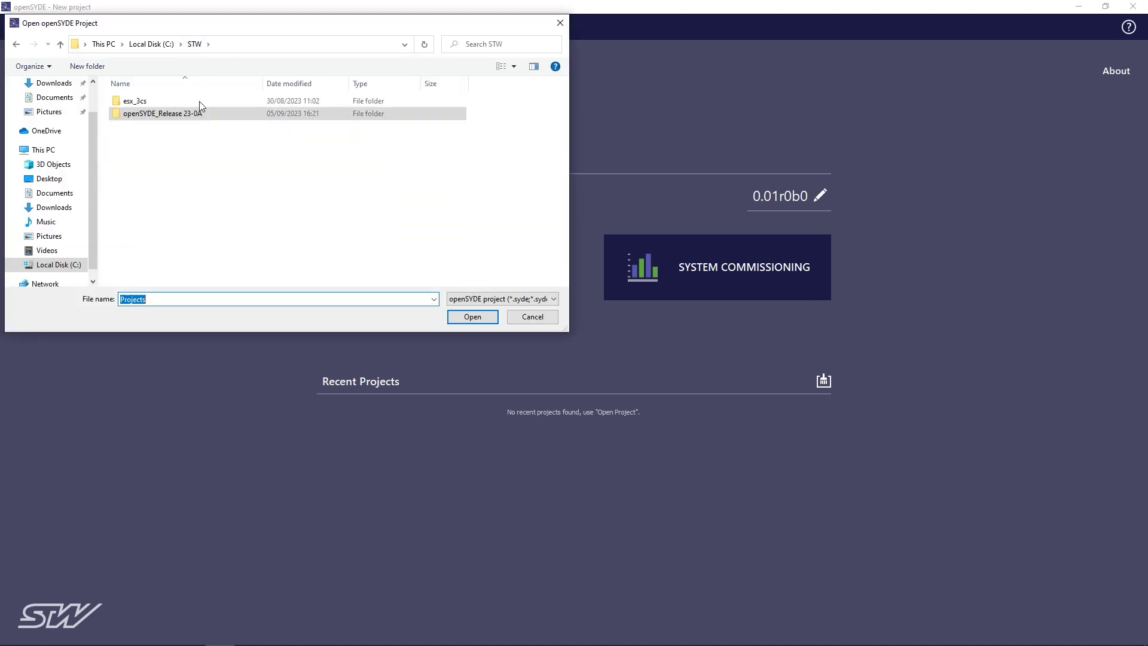
double_click(144, 100)
double_click(143, 101)
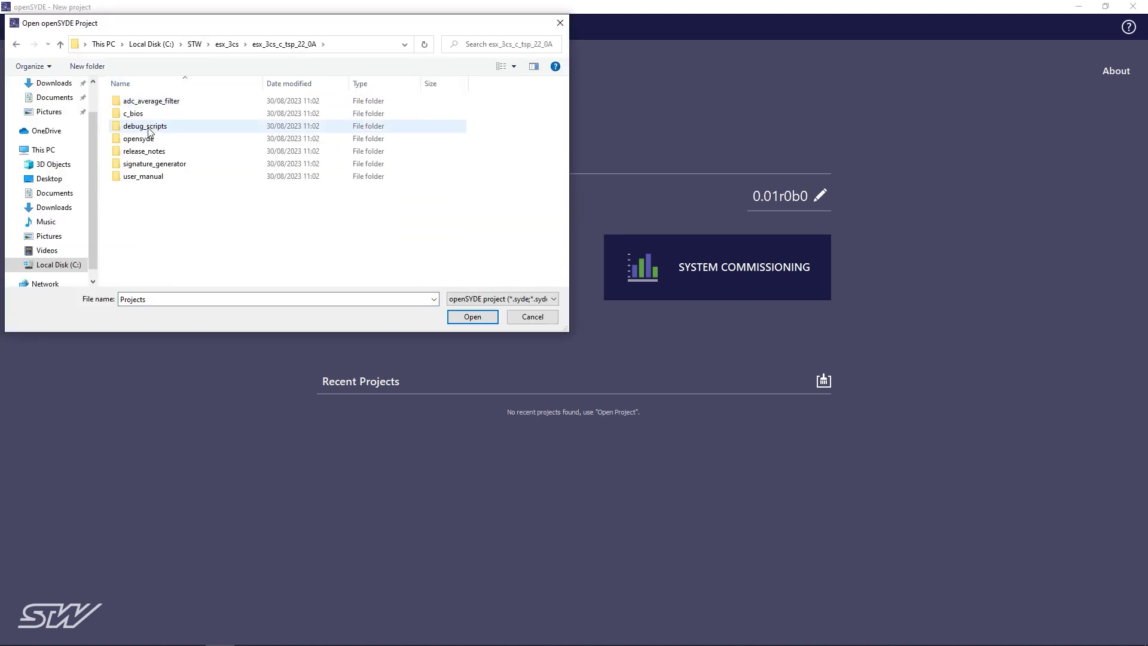
double_click(148, 137)
double_click(143, 102)
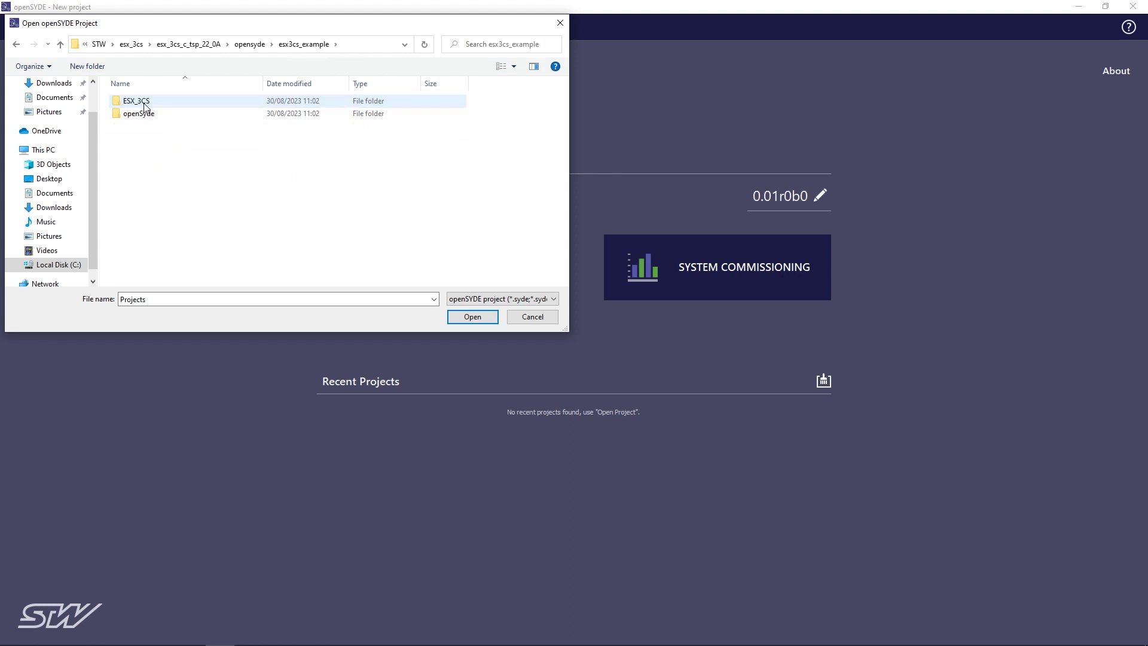
double_click(142, 115)
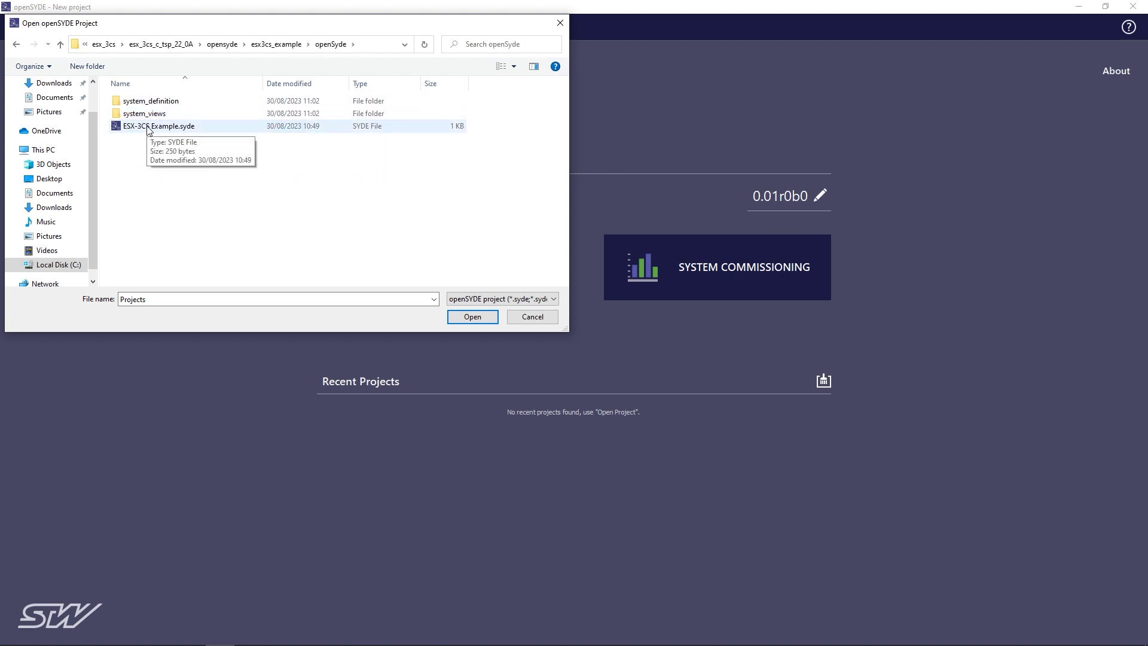
double_click(150, 127)
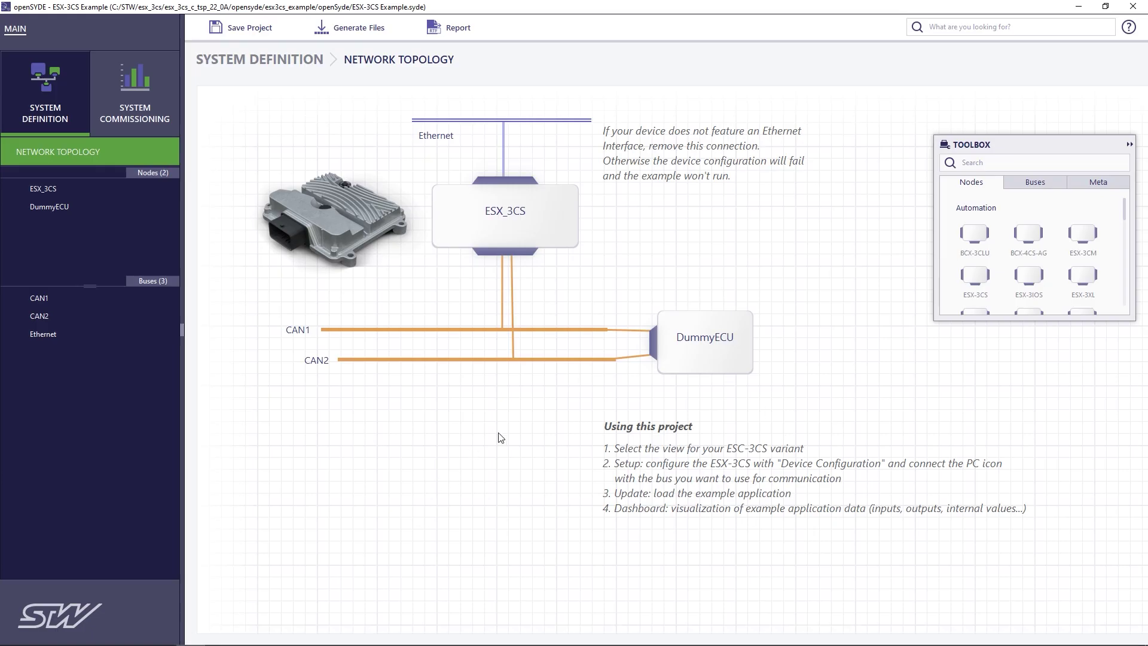
mouse_move(568, 224)
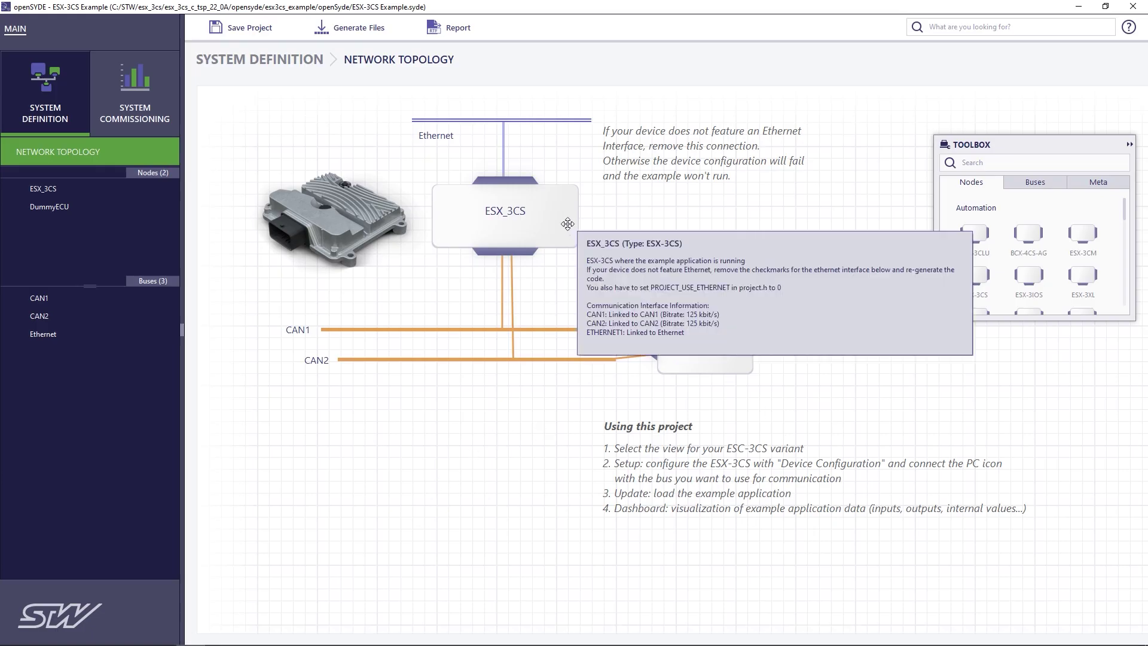
mouse_move(547, 328)
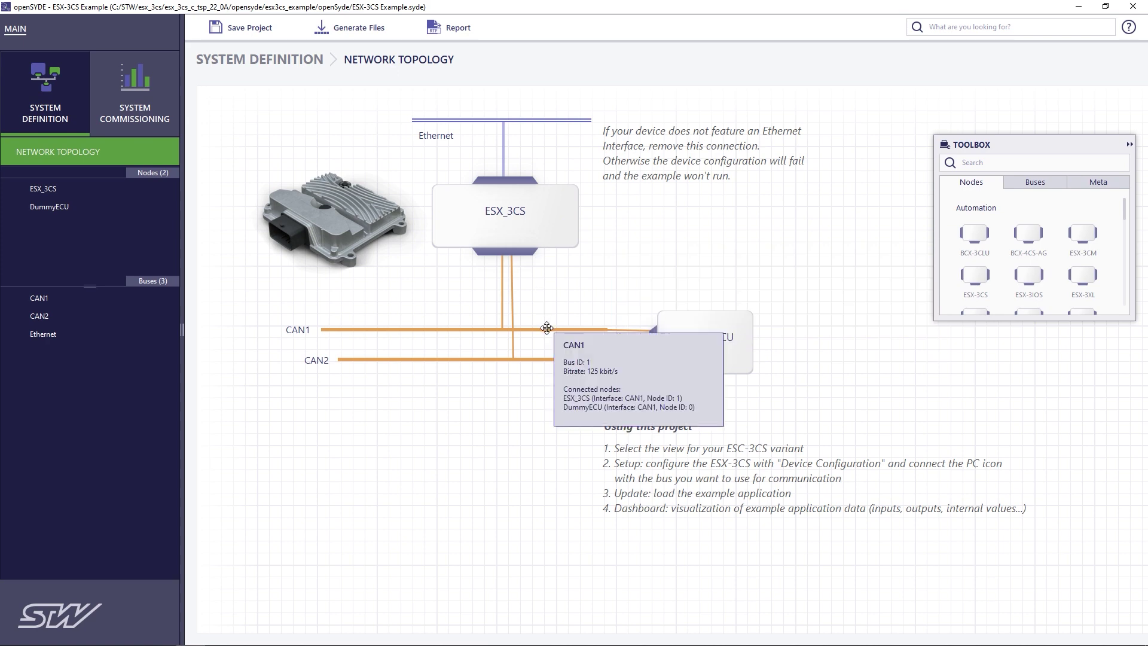
mouse_move(543, 359)
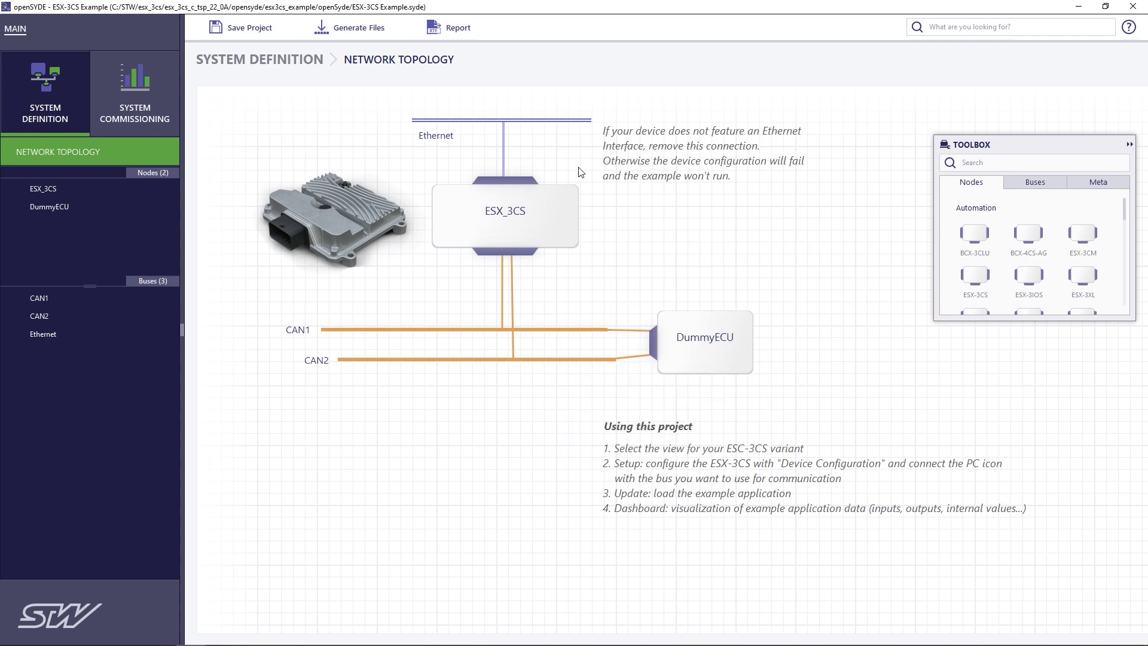
- Switch to System Commissioning, collapse VIEW #1 - ETH and expand VIEW #2 - CAN's Setup page
mouse_move(546, 120)
mouse_move(455, 327)
left_click(141, 99)
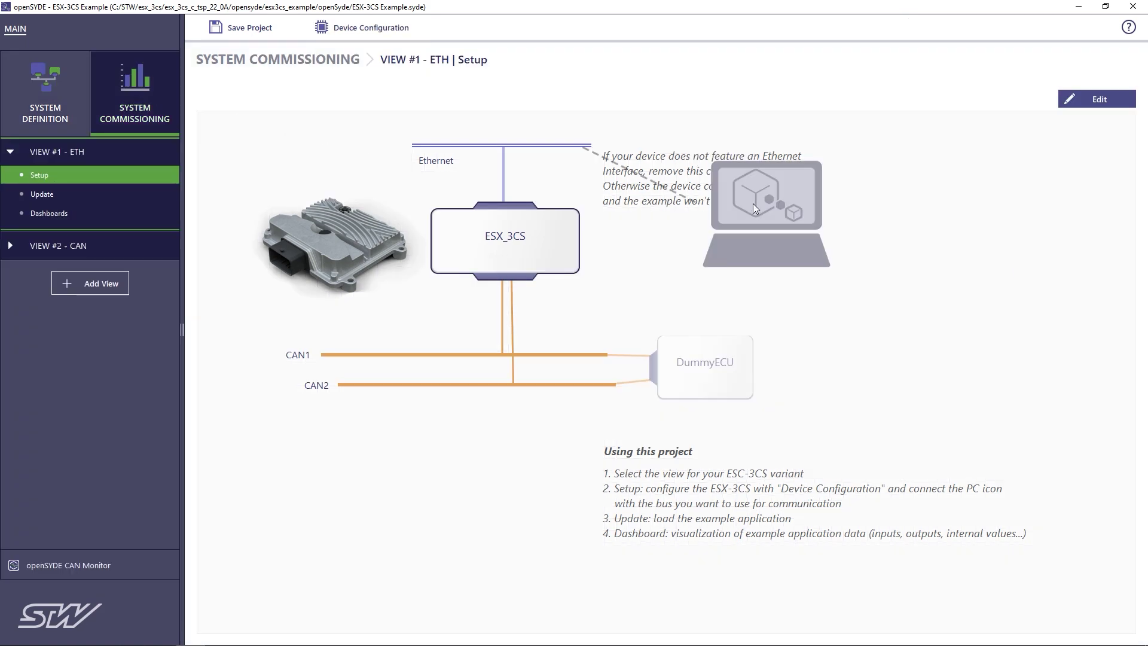
mouse_move(753, 203)
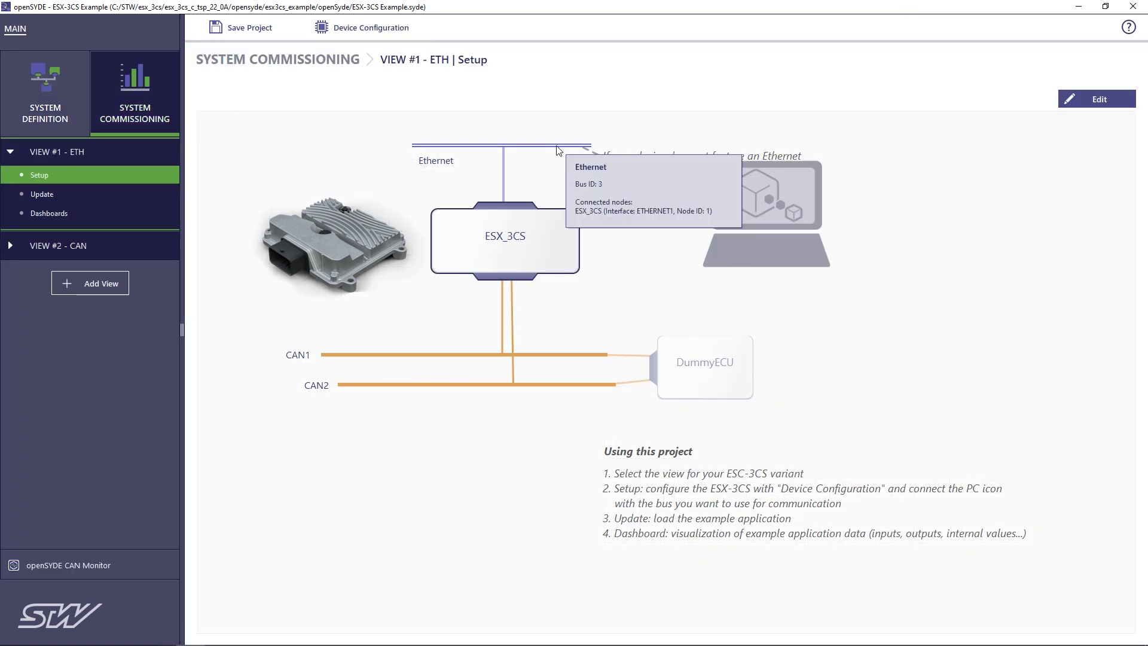
mouse_move(62, 153)
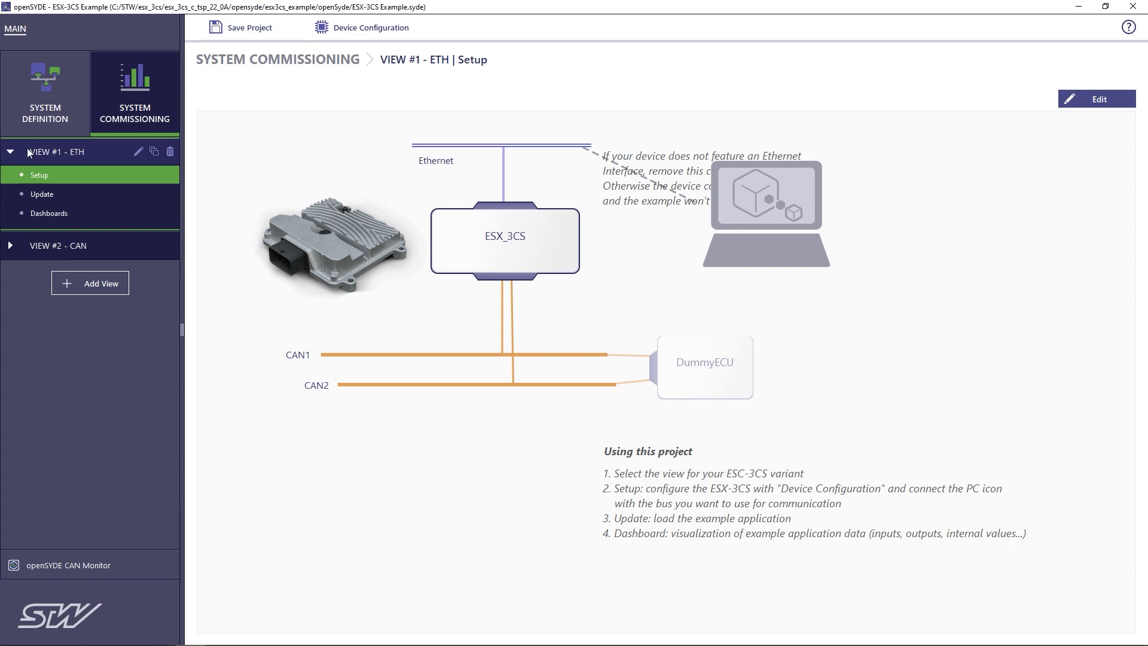
left_click(11, 152)
left_click(9, 181)
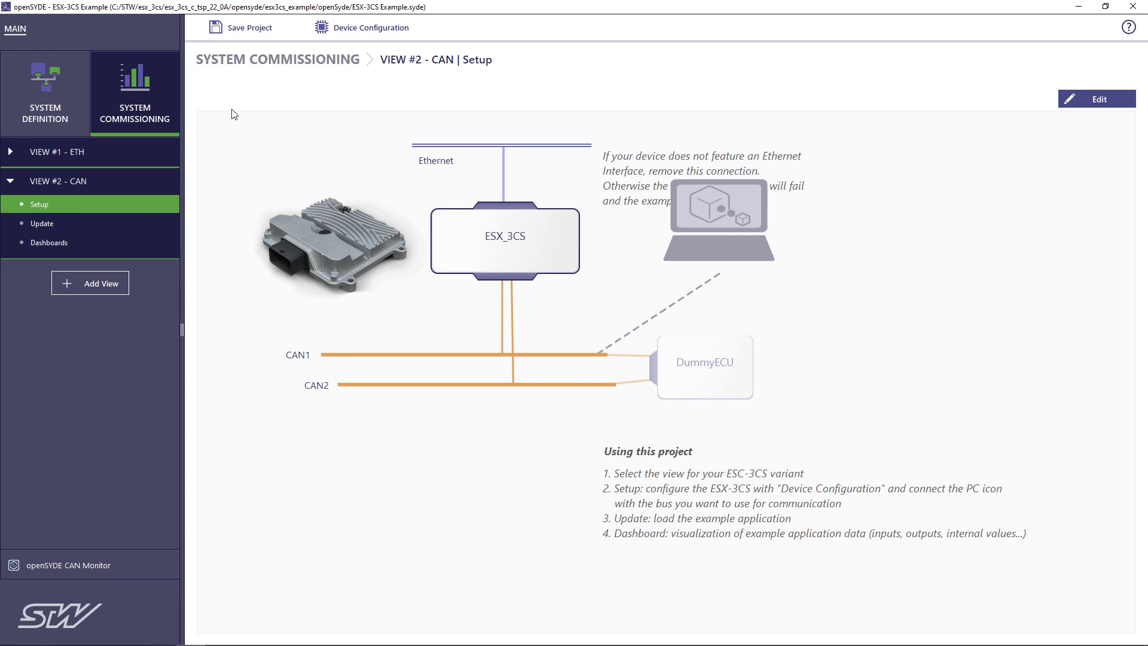
- Scan CAN1 in Device Configuration, finding one ESX-3CS device awaiting assignment to ESX_3CS
left_click(353, 29)
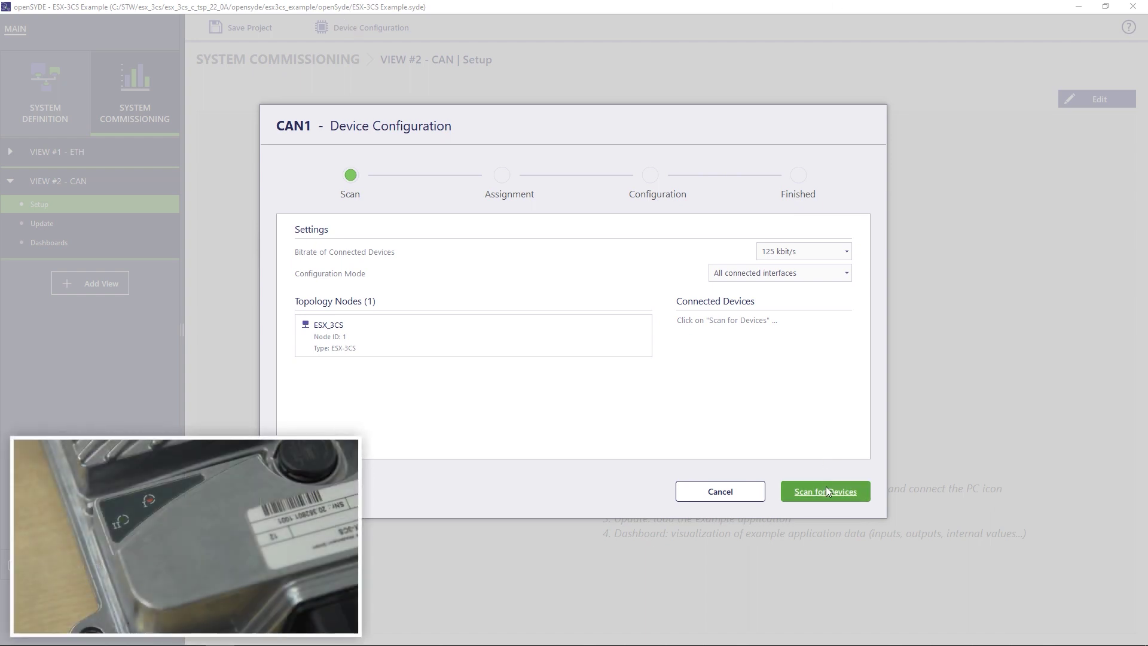
left_click(824, 490)
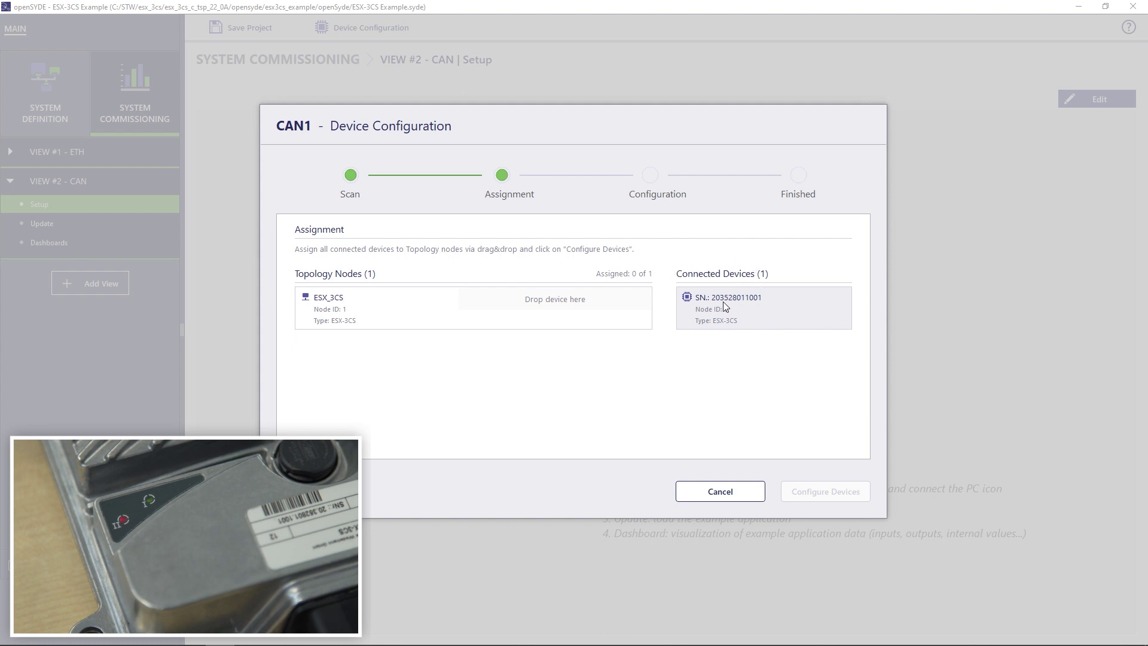
- Assign the found ESX-3CS to the ESX_3CS node slot and run its device configuration successfully
left_click_drag(723, 299, 589, 297)
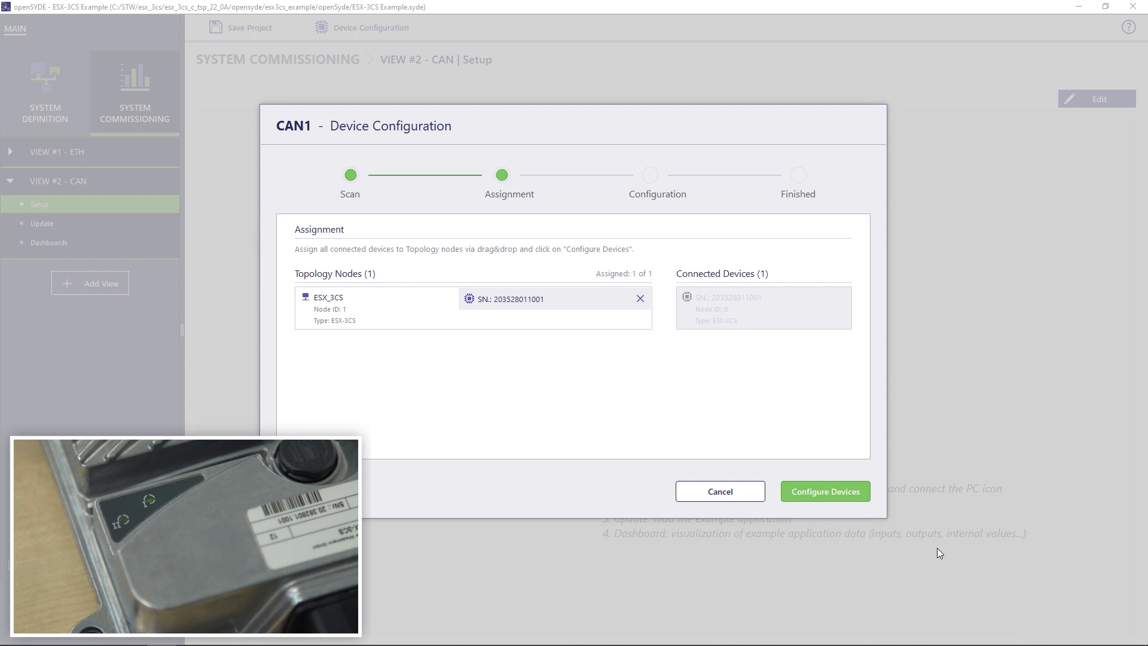
left_click(818, 491)
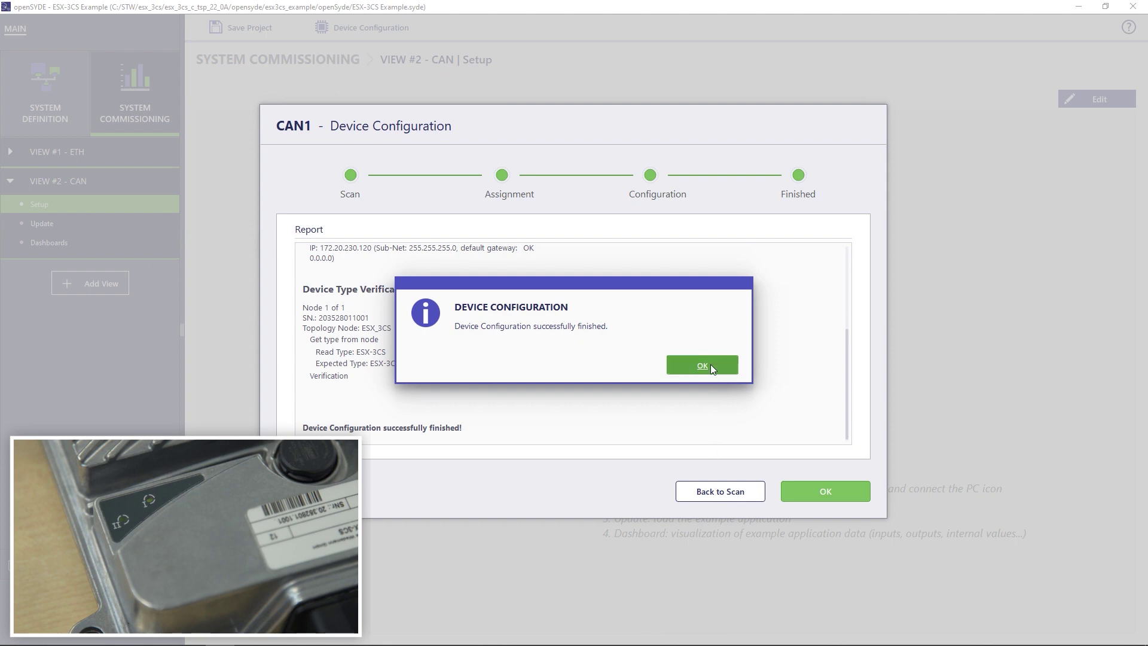
left_click(709, 366)
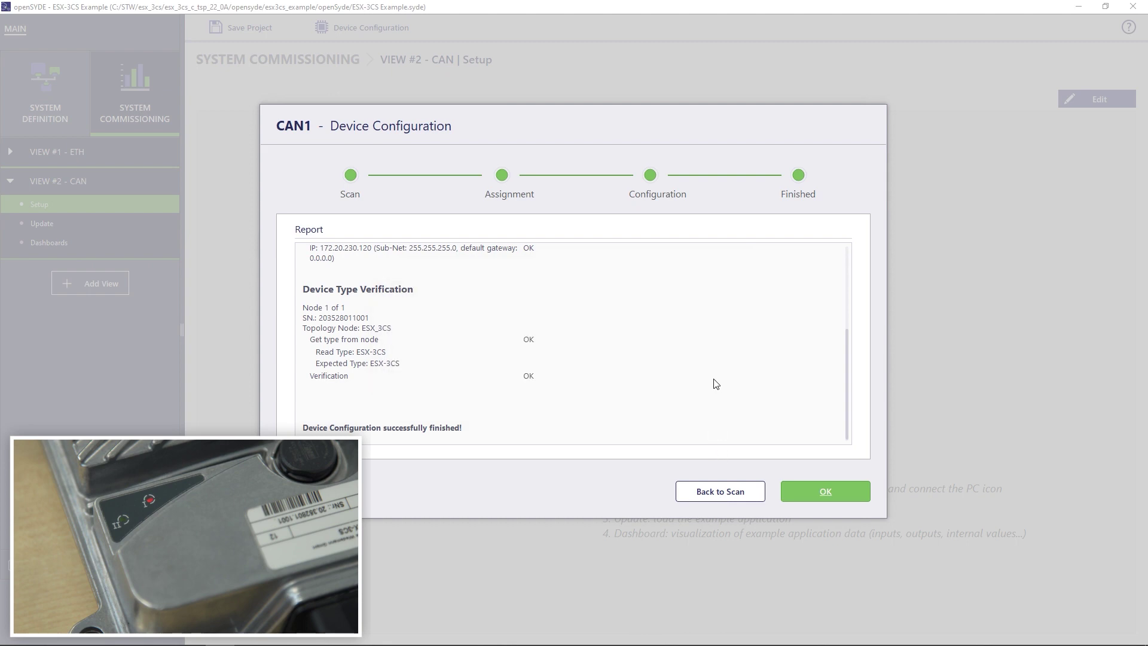
- Close the finished device configuration and show the VIEW #2 - CAN Update page with ExampleApplication V1_03r1
left_click(829, 492)
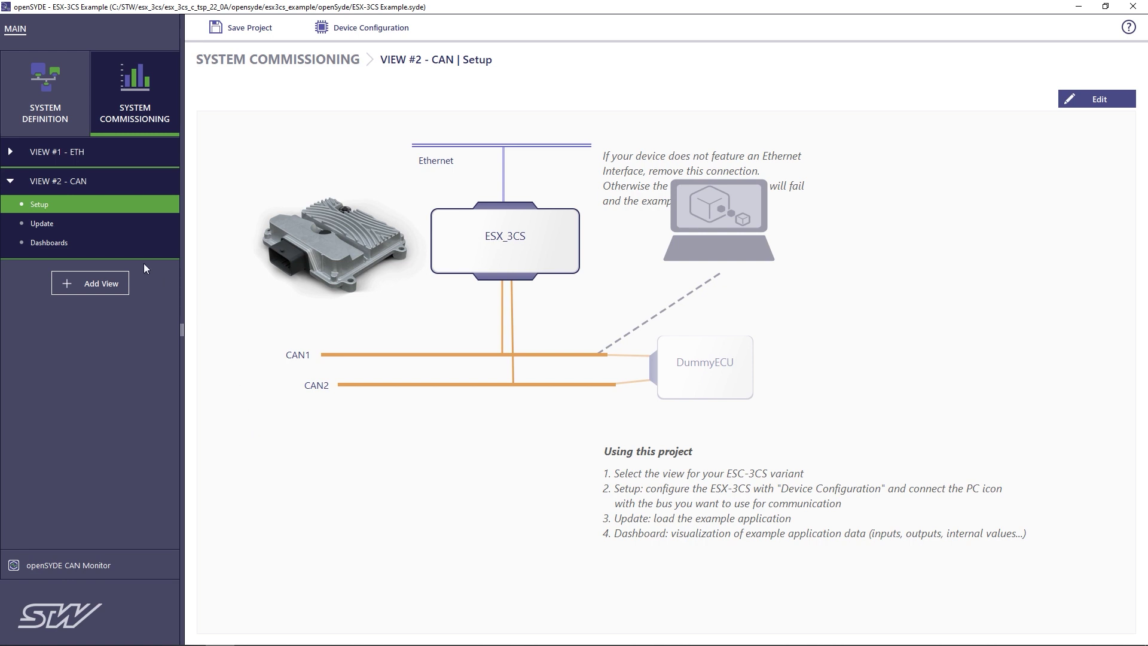
left_click(87, 222)
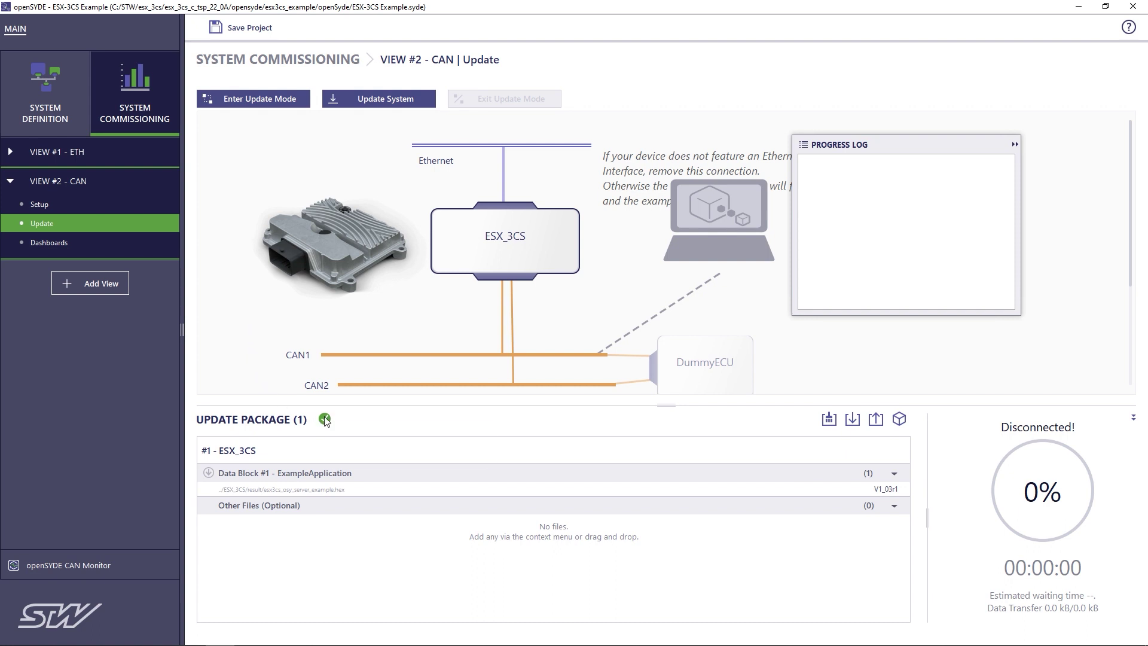
- Enter update mode so ESX_3CS reports status OK and needs an update
mouse_move(325, 422)
mouse_move(318, 494)
left_click(264, 99)
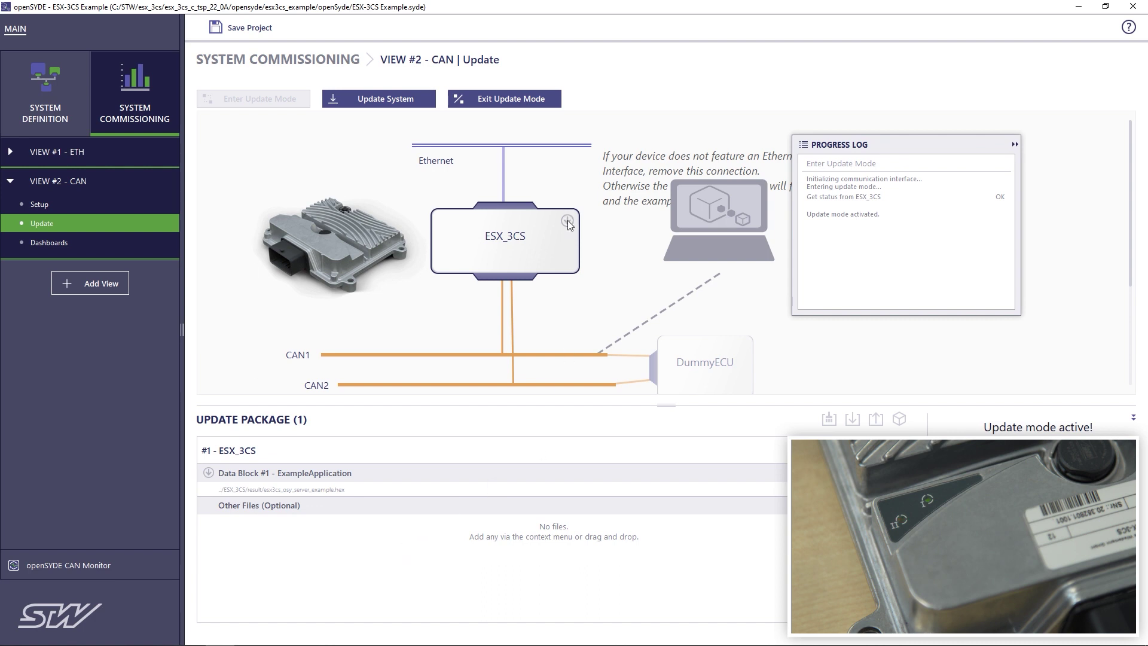
mouse_move(568, 220)
- Flash the ExampleApplication package onto ESX_3CS, then exit update mode back to application mode
left_click(400, 101)
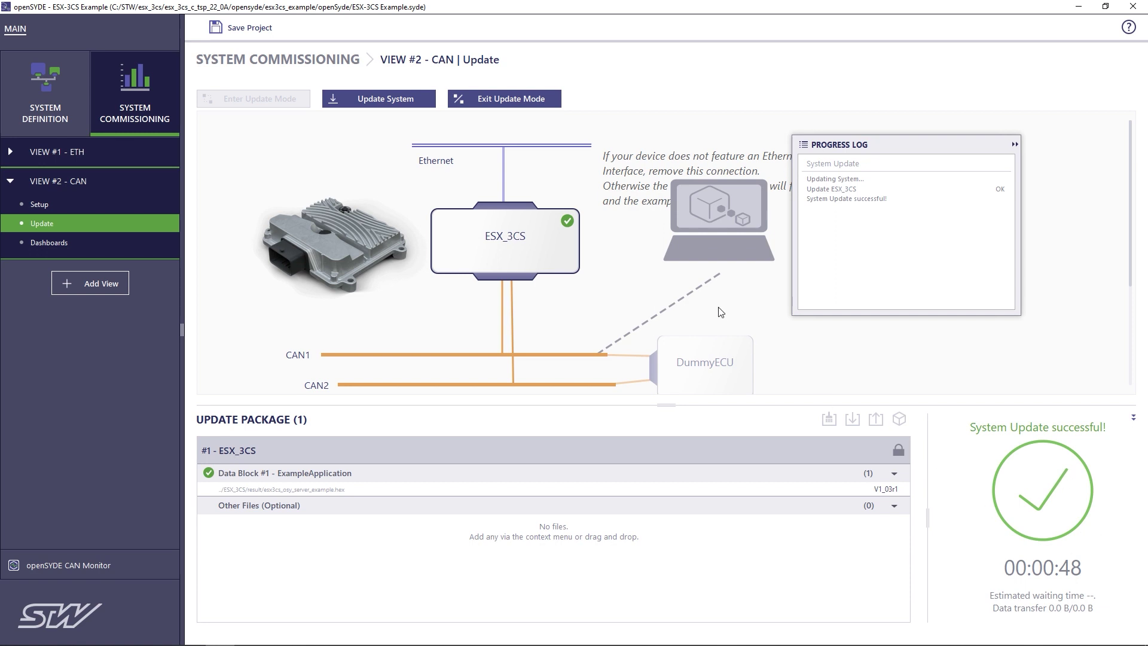
left_click(525, 102)
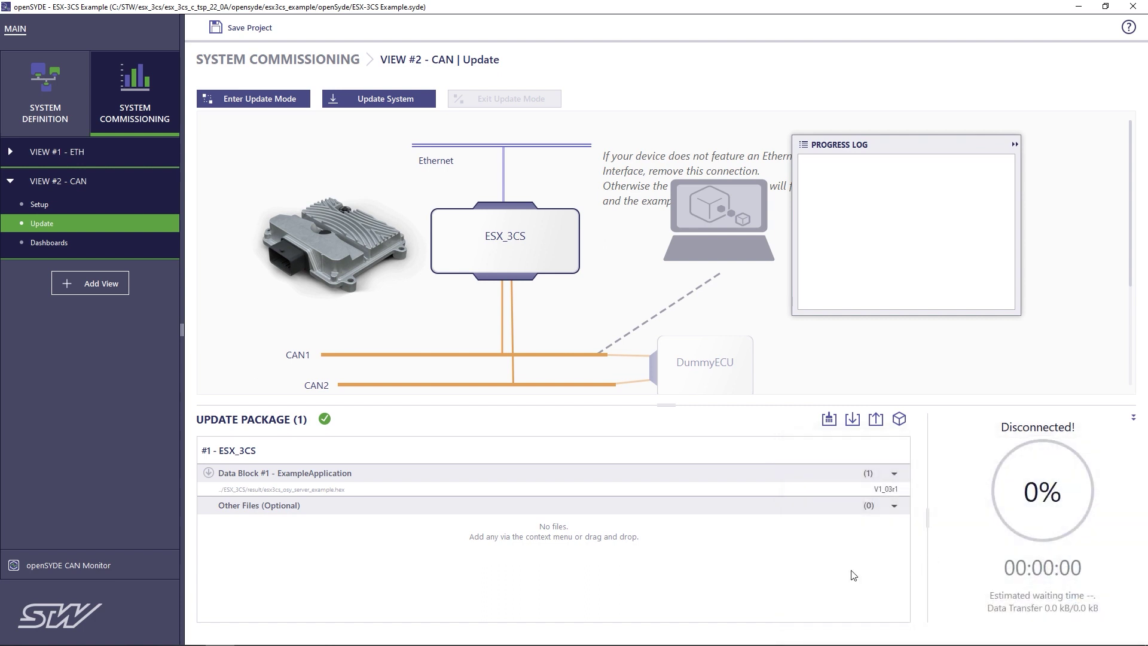
- Show the VIEW #2 - CAN Dashboards page with the I/Os dashboard
left_click(38, 244)
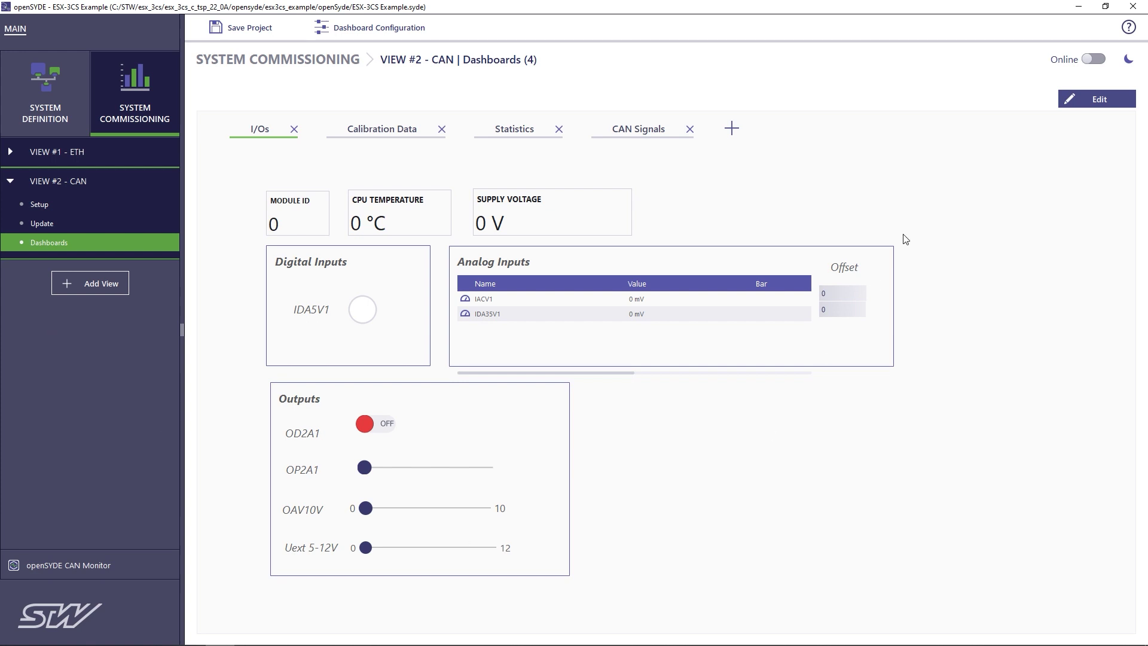
- Take the I/Os dashboard online to read module ID 119, 43,1 °C and 14,015 V supply
left_click(1093, 59)
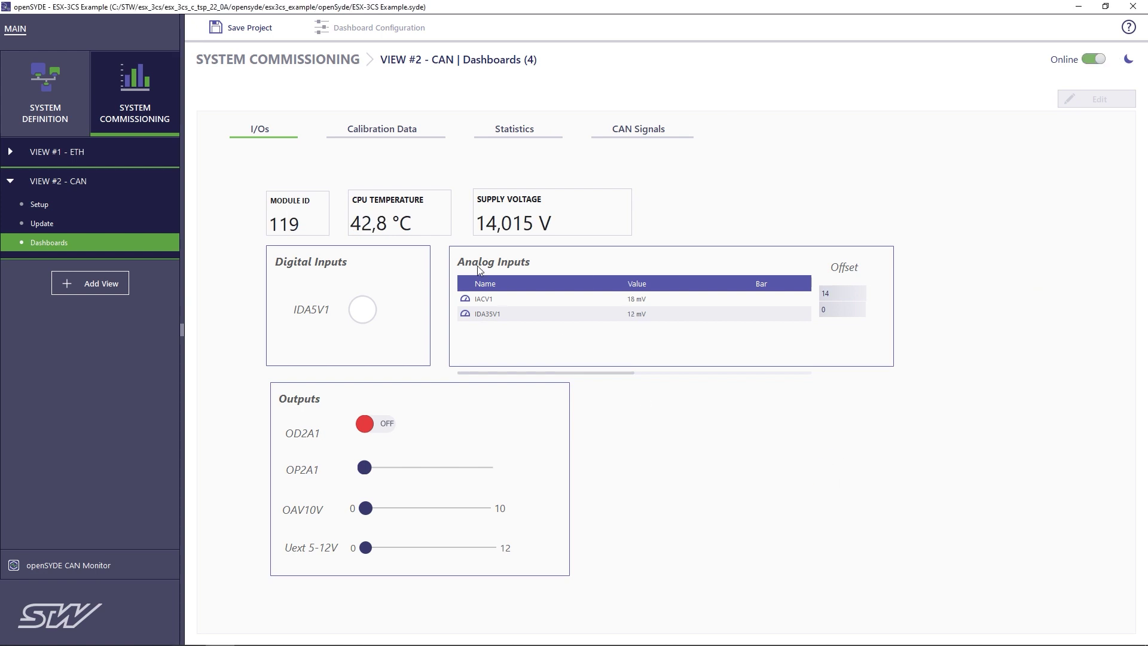
mouse_move(394, 223)
left_click(1089, 60)
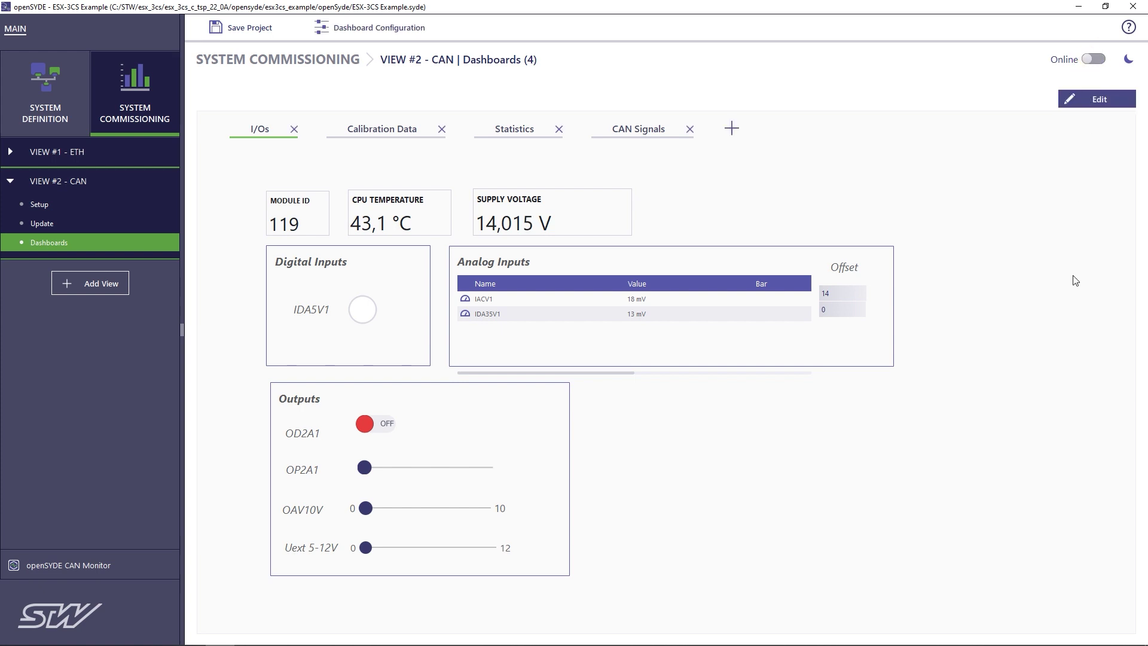